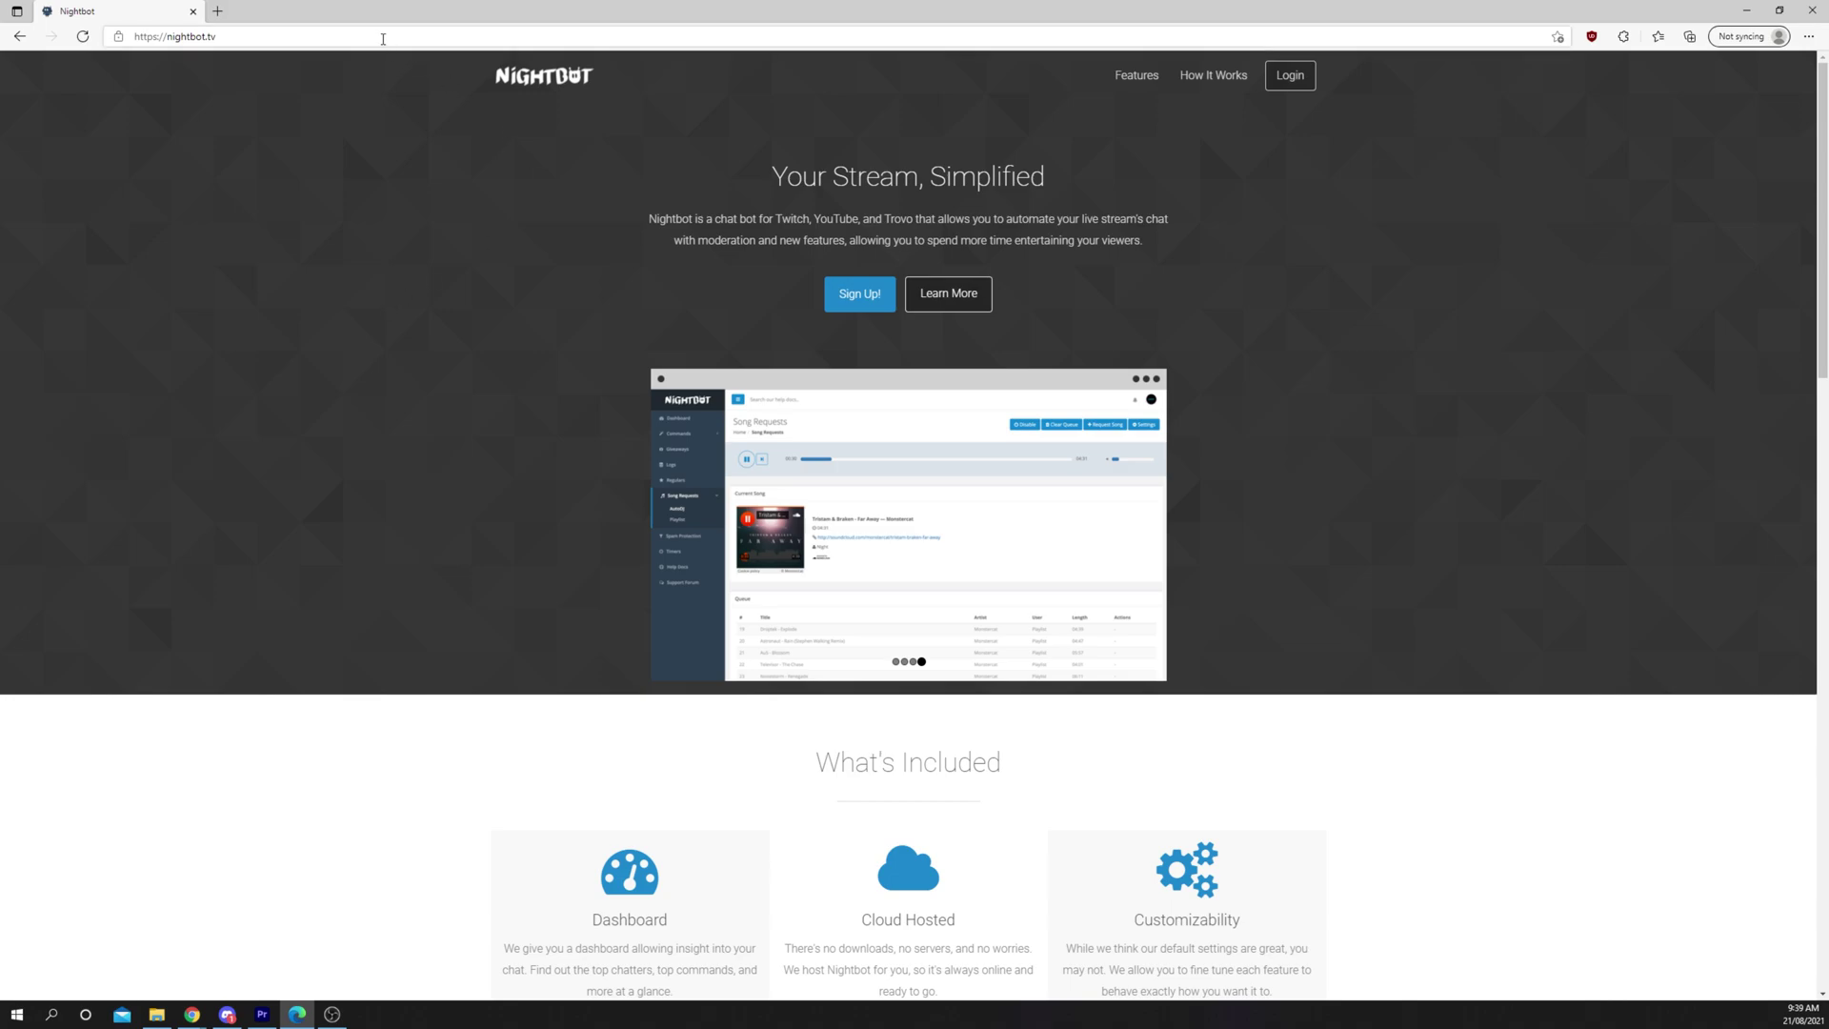
Select and then deselect the nightbot.tv address in the browser's address bar.
{"action": "left_click", "coordinate": [174, 37]}
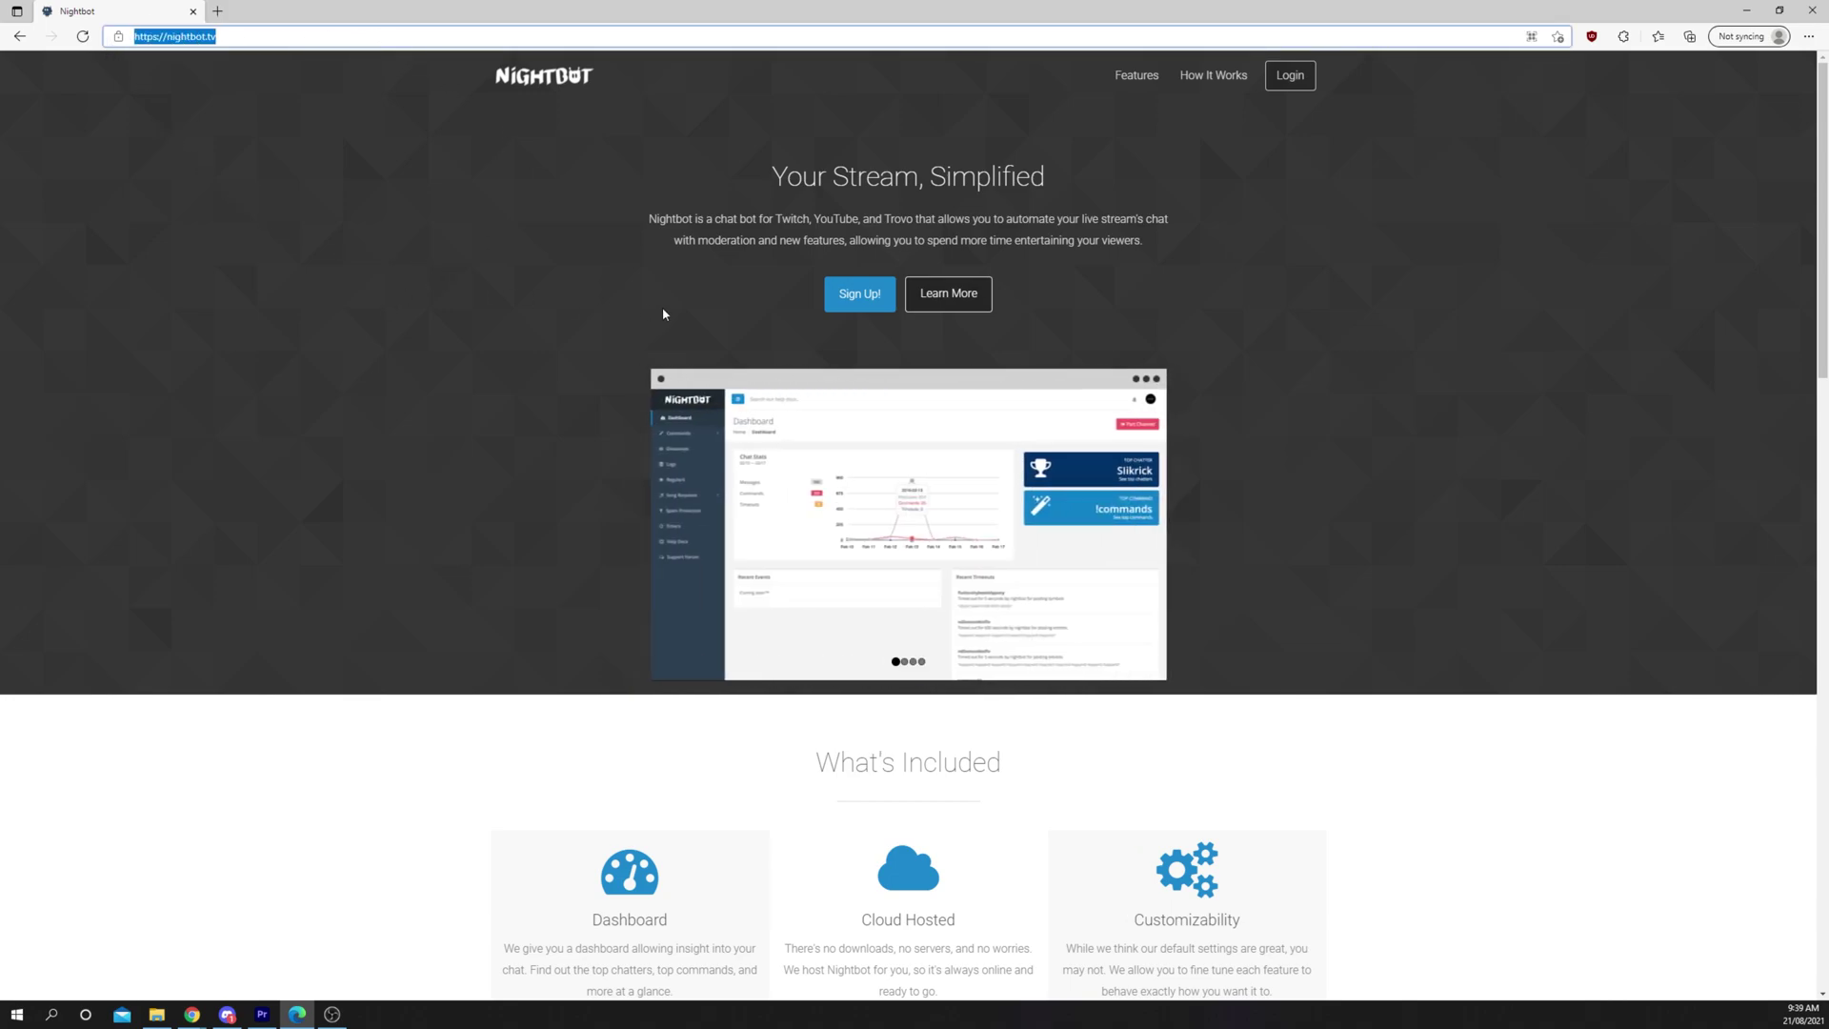
{"action": "left_click", "coordinate": [519, 367]}
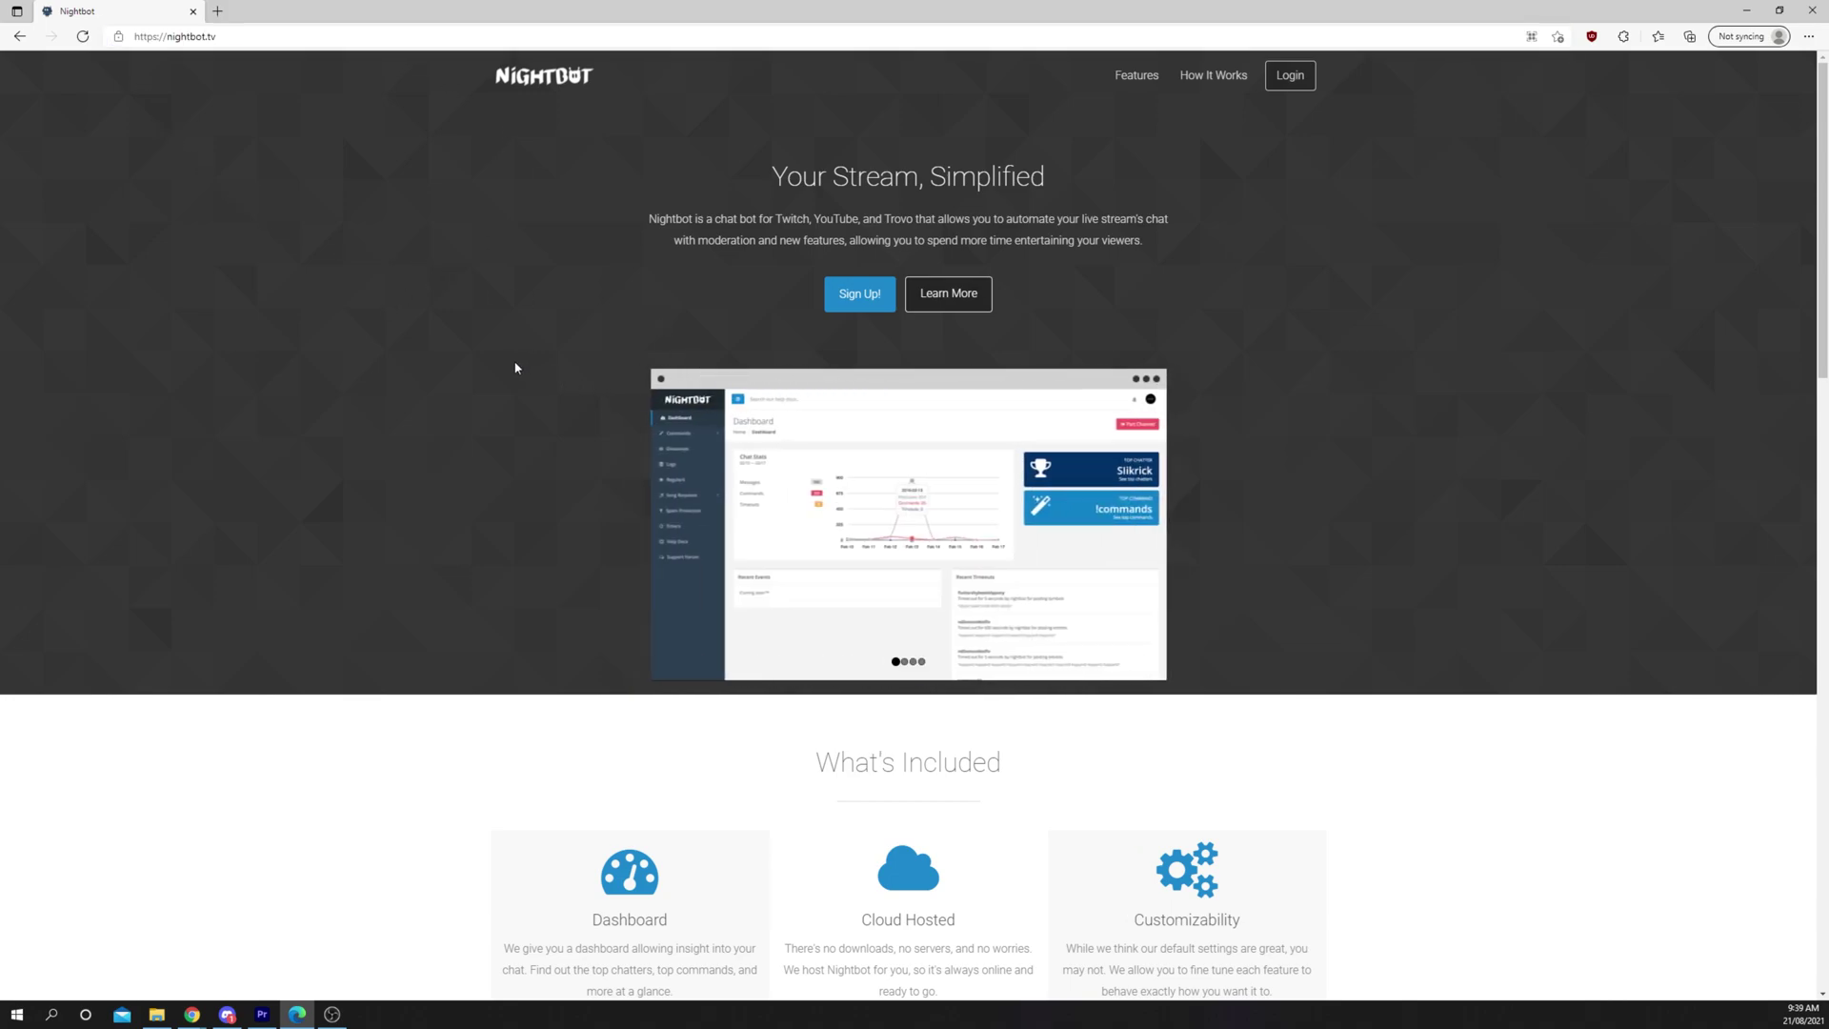
Log in to Nightbot with Twitch and authorize Nightbot's access to the Twitch account.
{"action": "left_click", "coordinate": [1289, 75]}
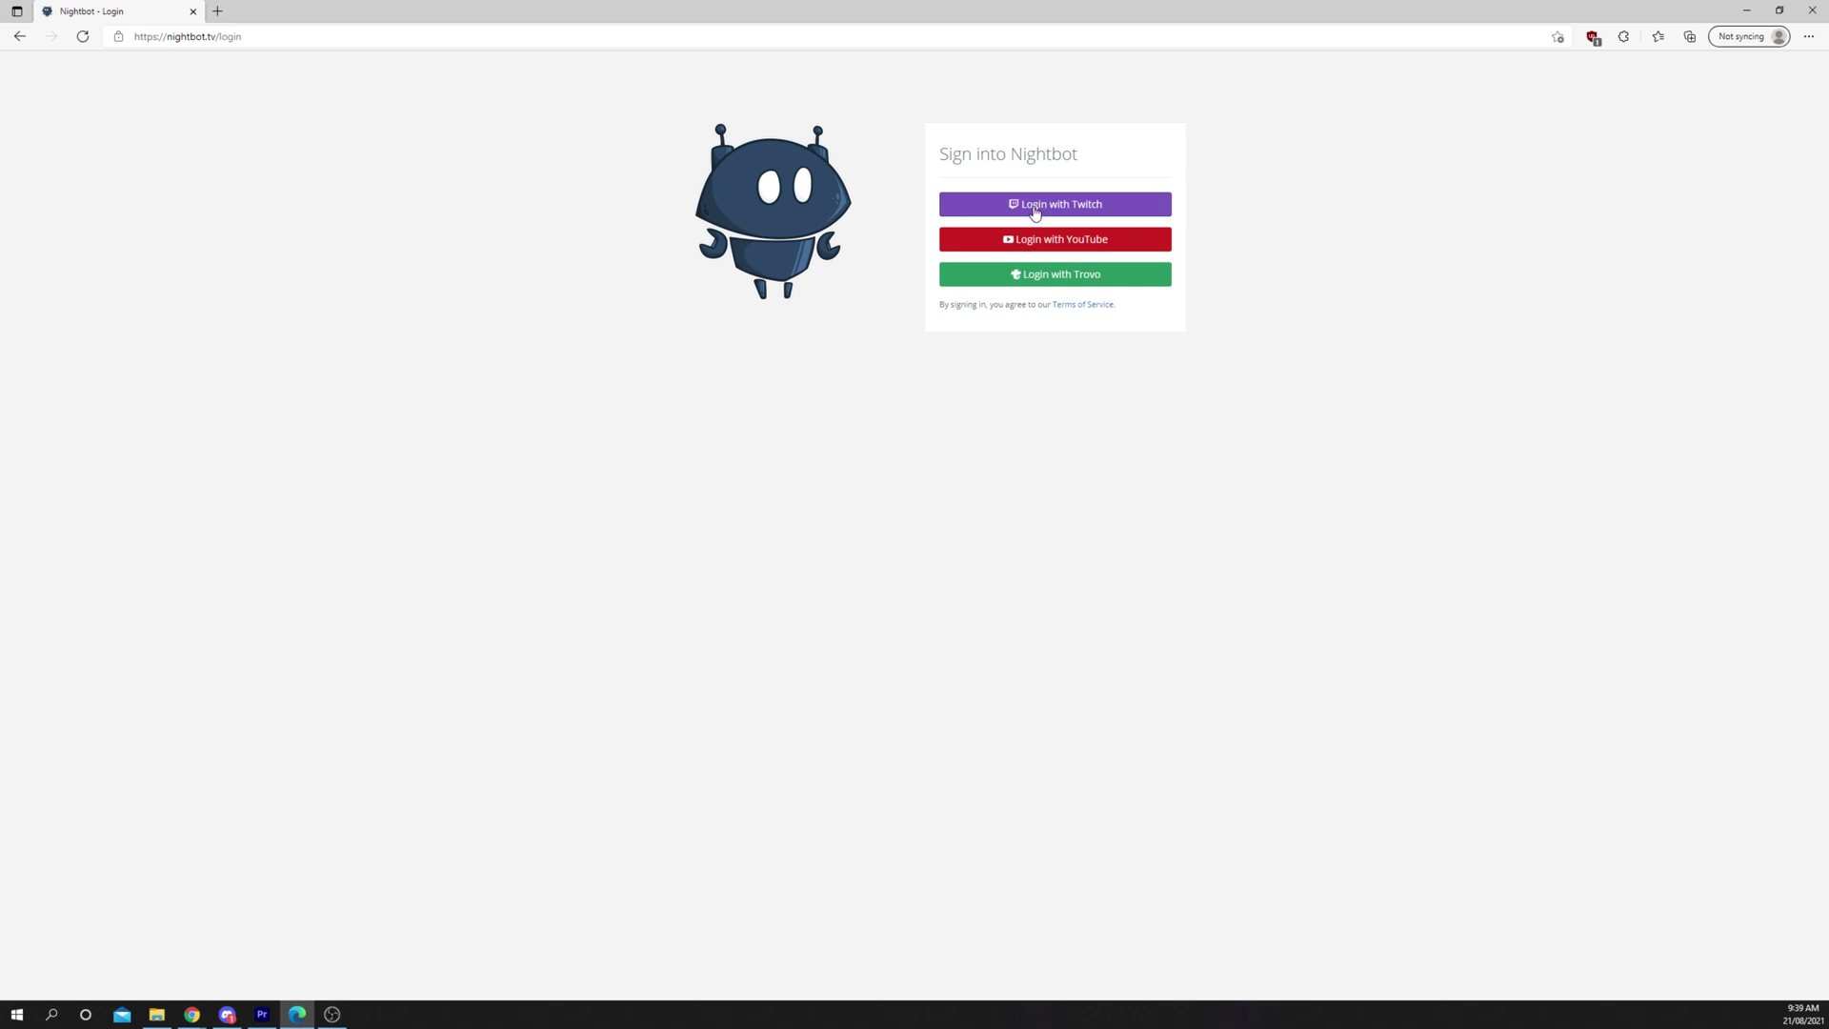
{"action": "left_click", "coordinate": [1034, 209]}
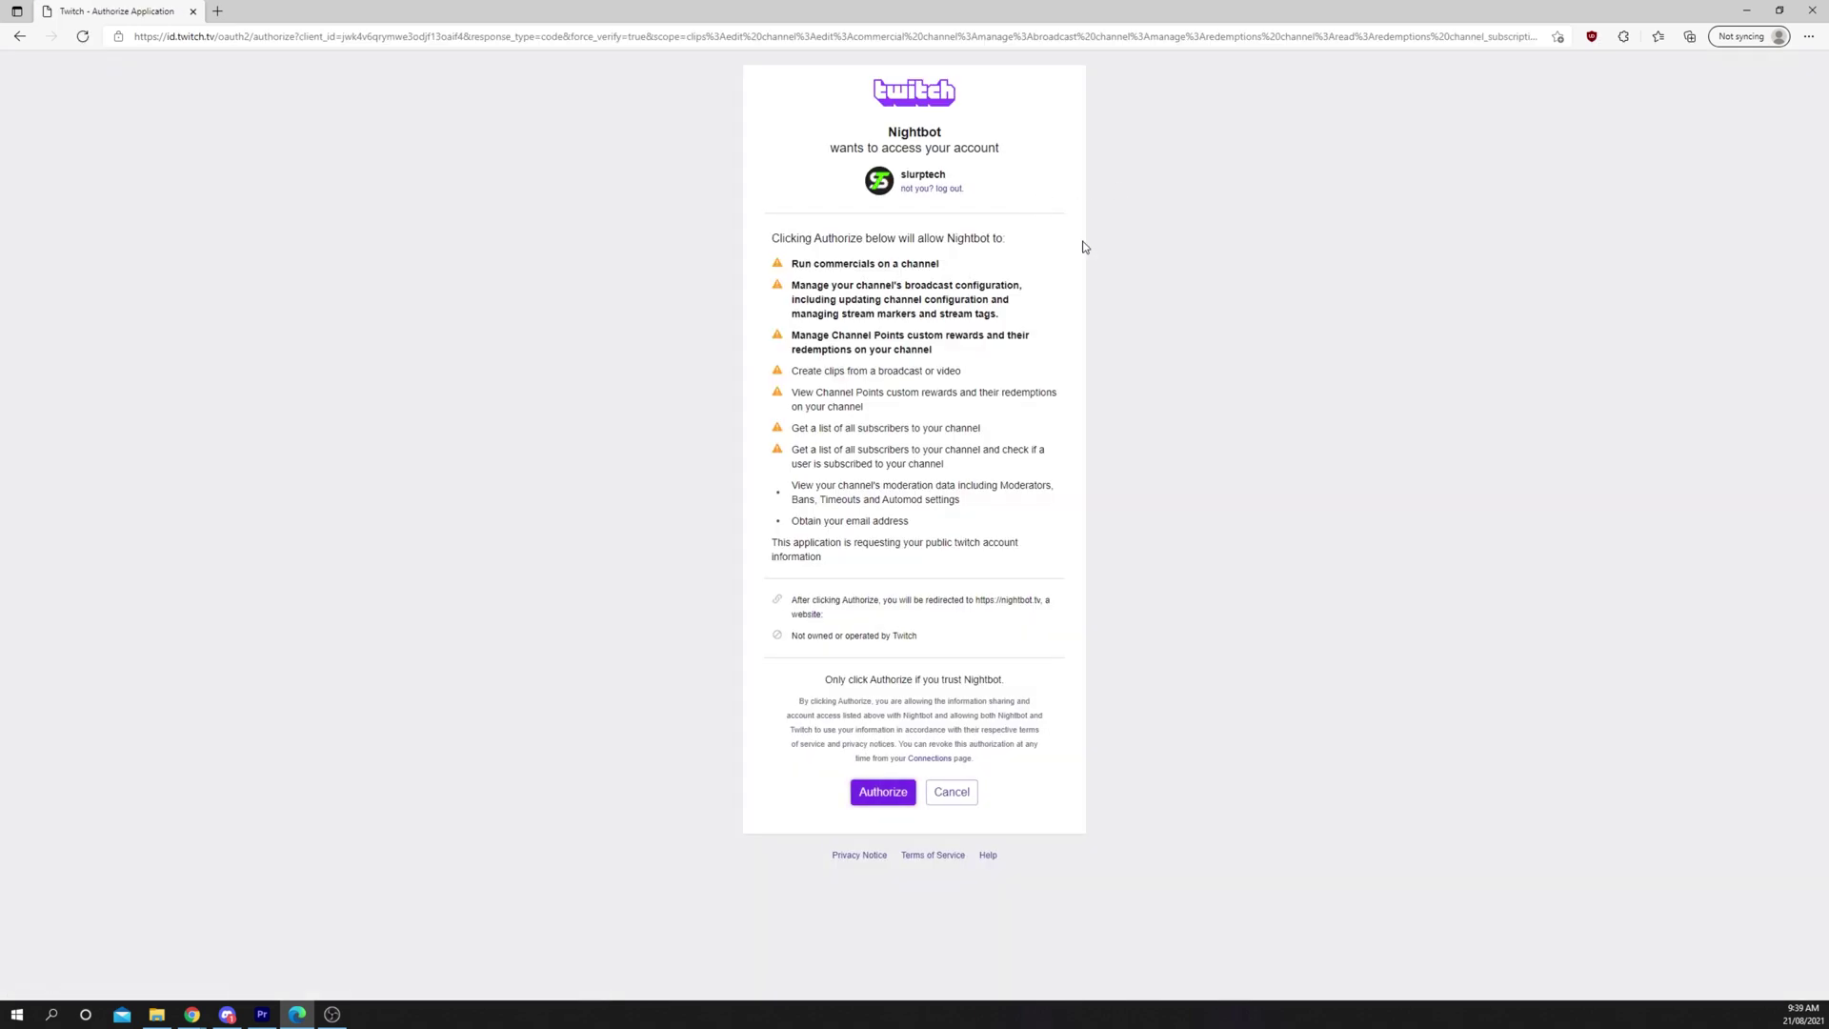
{"action": "left_click", "coordinate": [886, 793]}
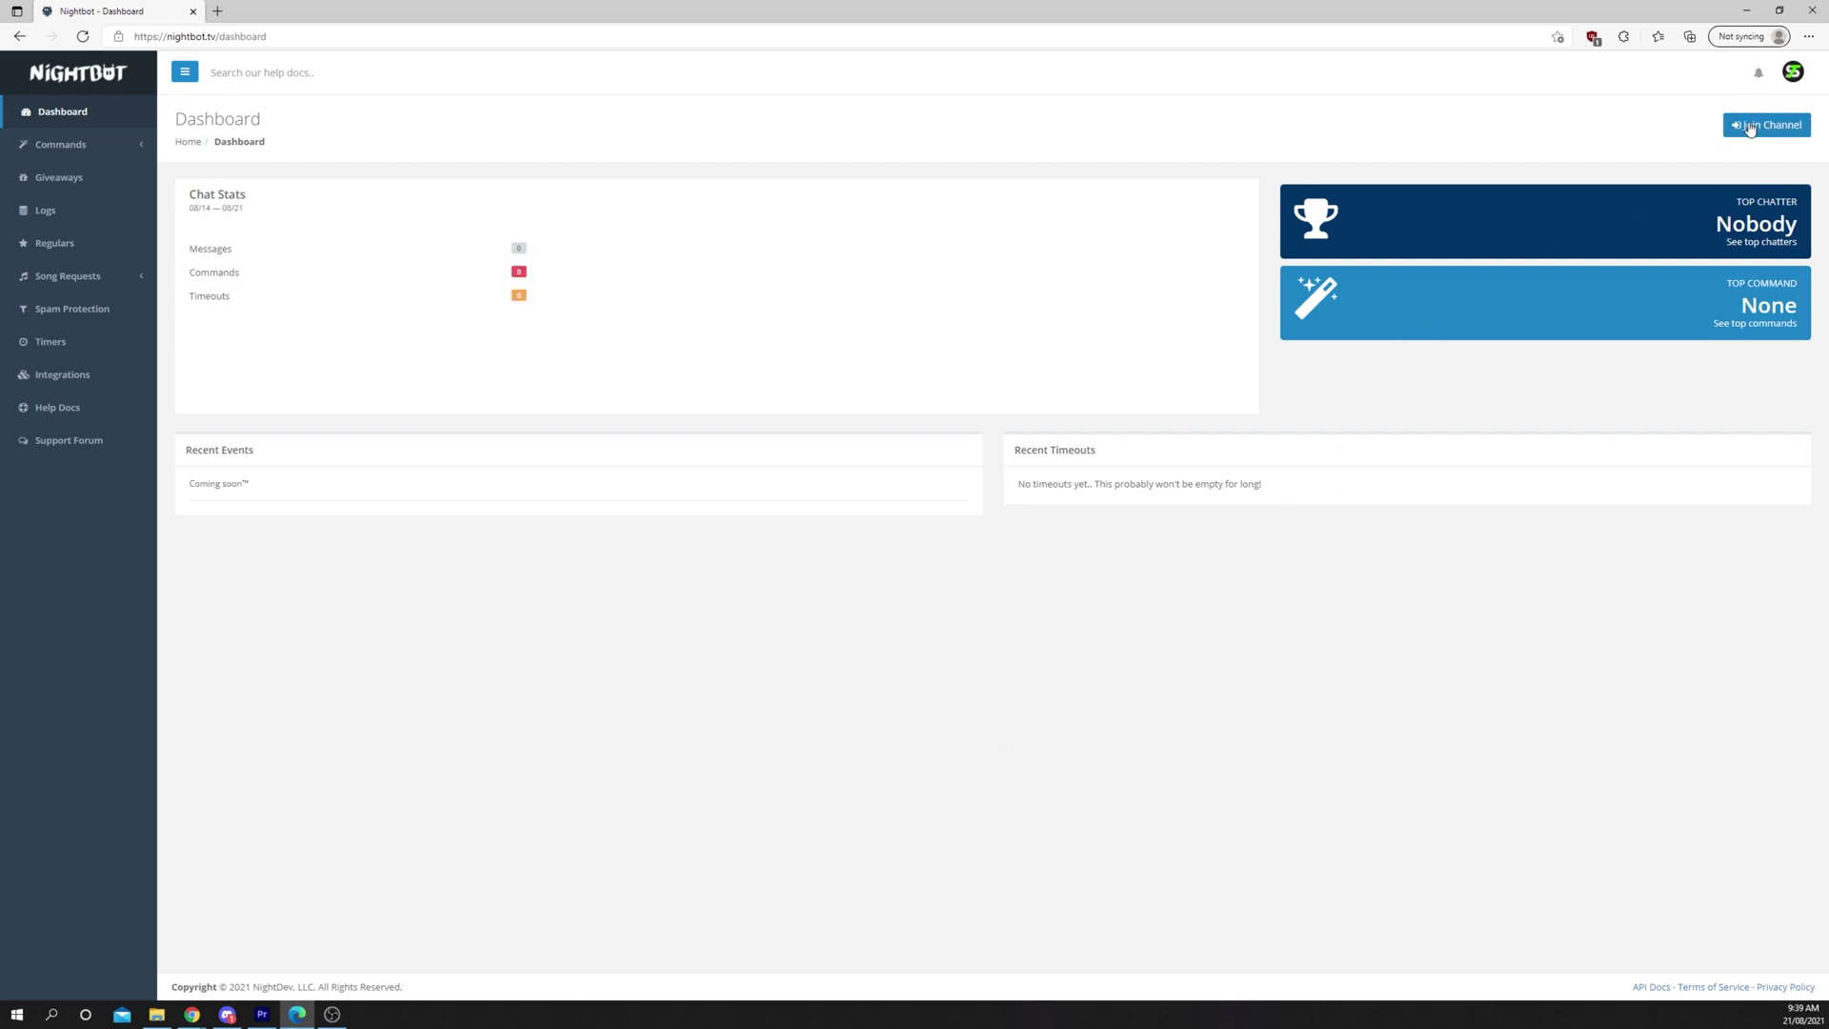
Link Discord from the Integrations page and authorize Nightbot in the Discord popup.
{"action": "left_click", "coordinate": [114, 379]}
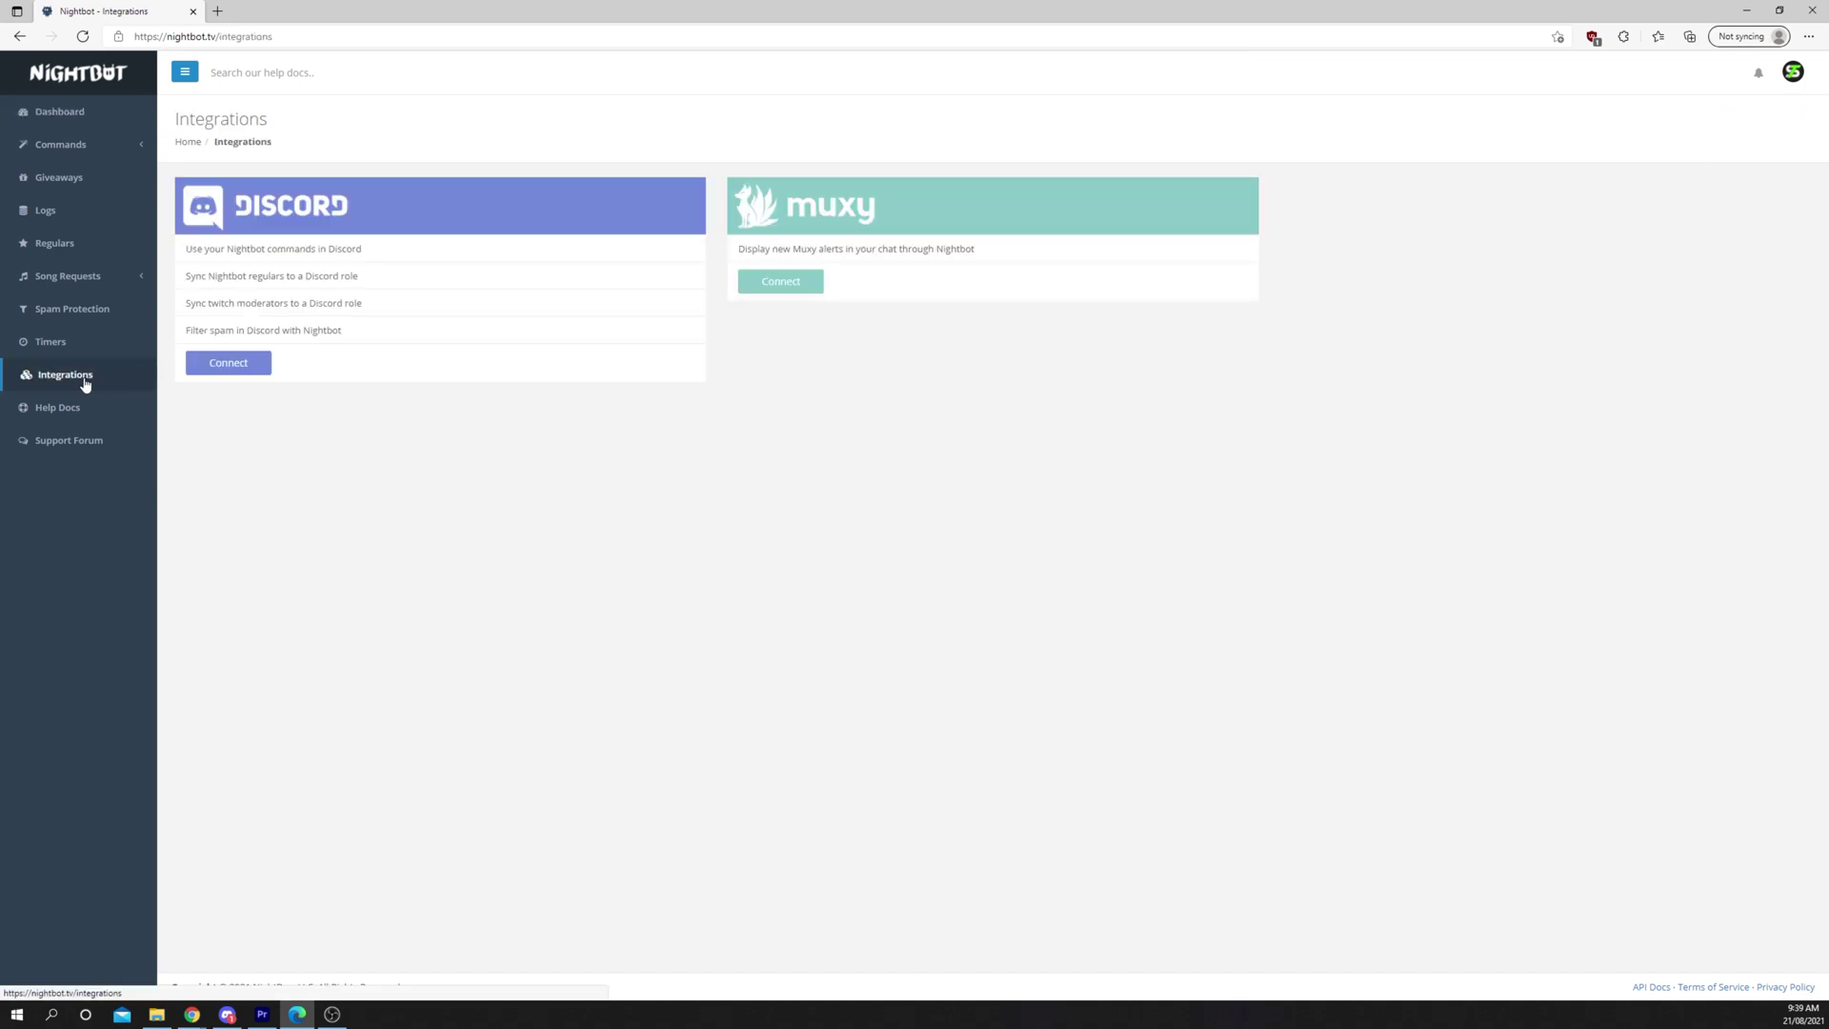
{"action": "left_click", "coordinate": [225, 367]}
{"action": "mouse_move", "coordinate": [190, 326]}
{"action": "left_mouse_down"}
{"action": "mouse_move", "coordinate": [776, 268]}
{"action": "mouse_move", "coordinate": [954, 230]}
{"action": "left_mouse_up"}
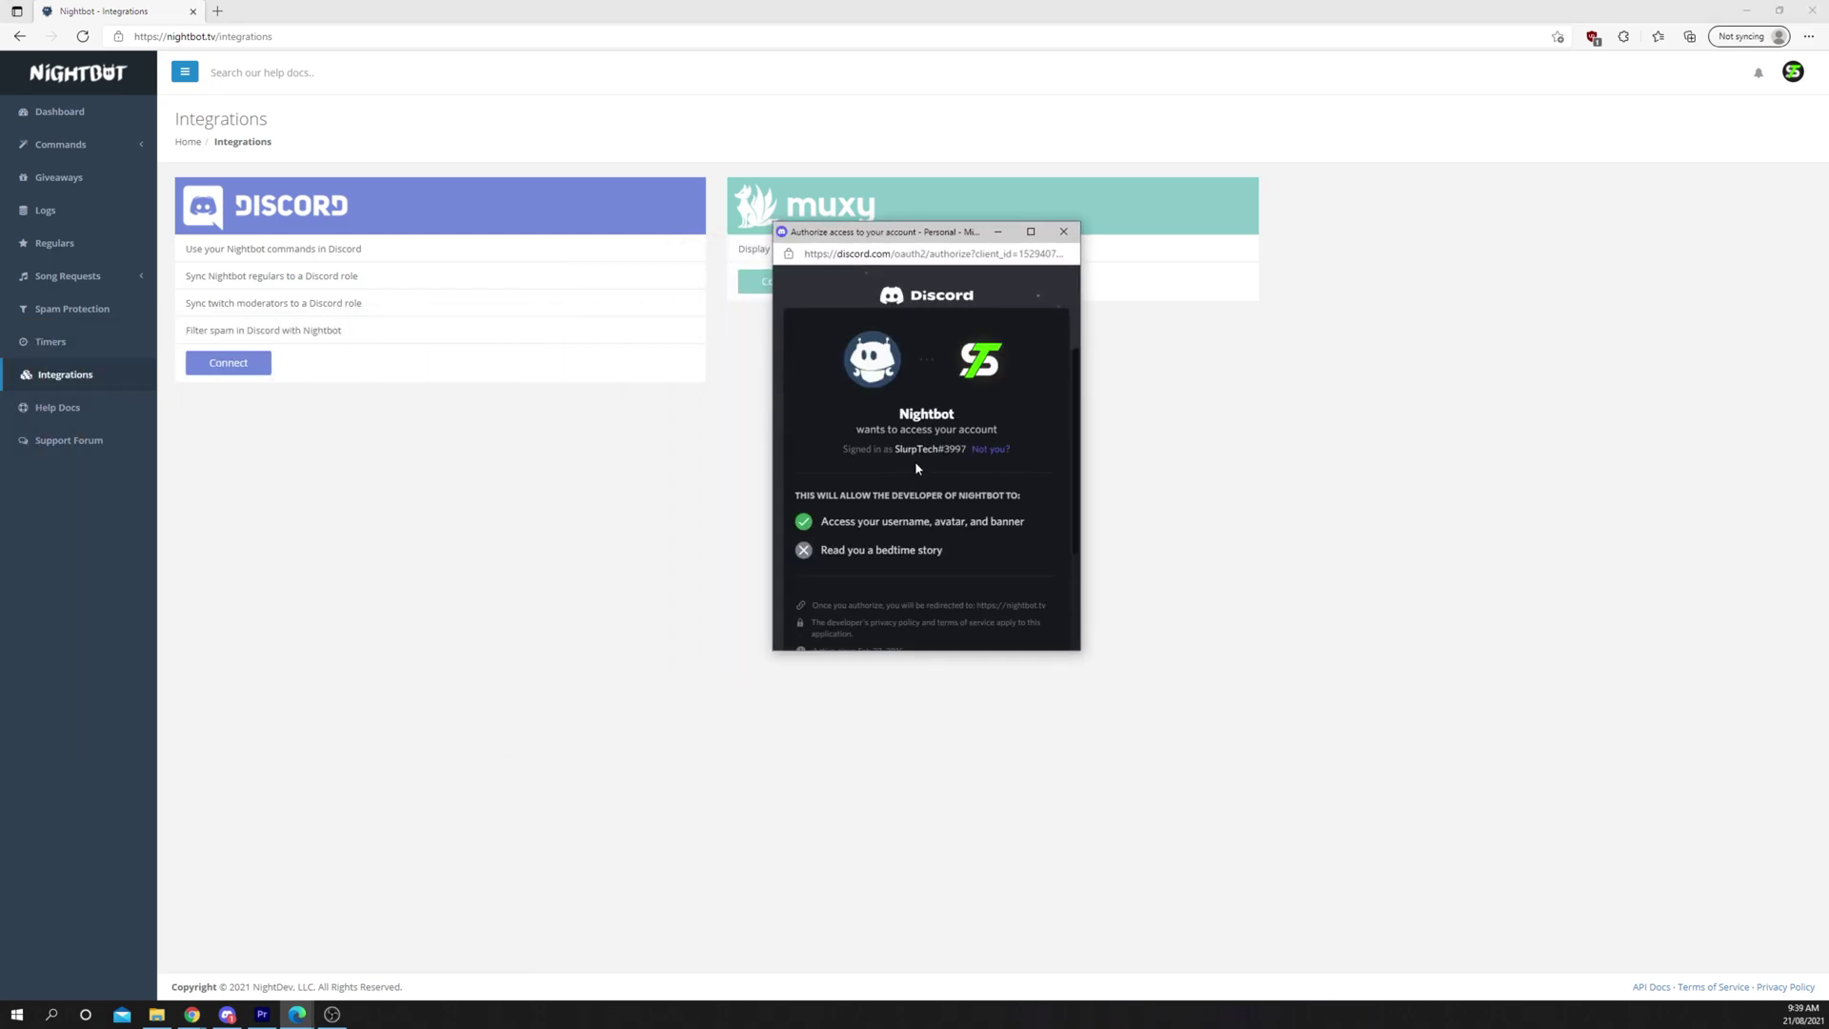
{"action": "scroll", "coordinate": [914, 462], "scroll_direction": "down", "scroll_amount": 3}
{"action": "left_click", "coordinate": [940, 601]}
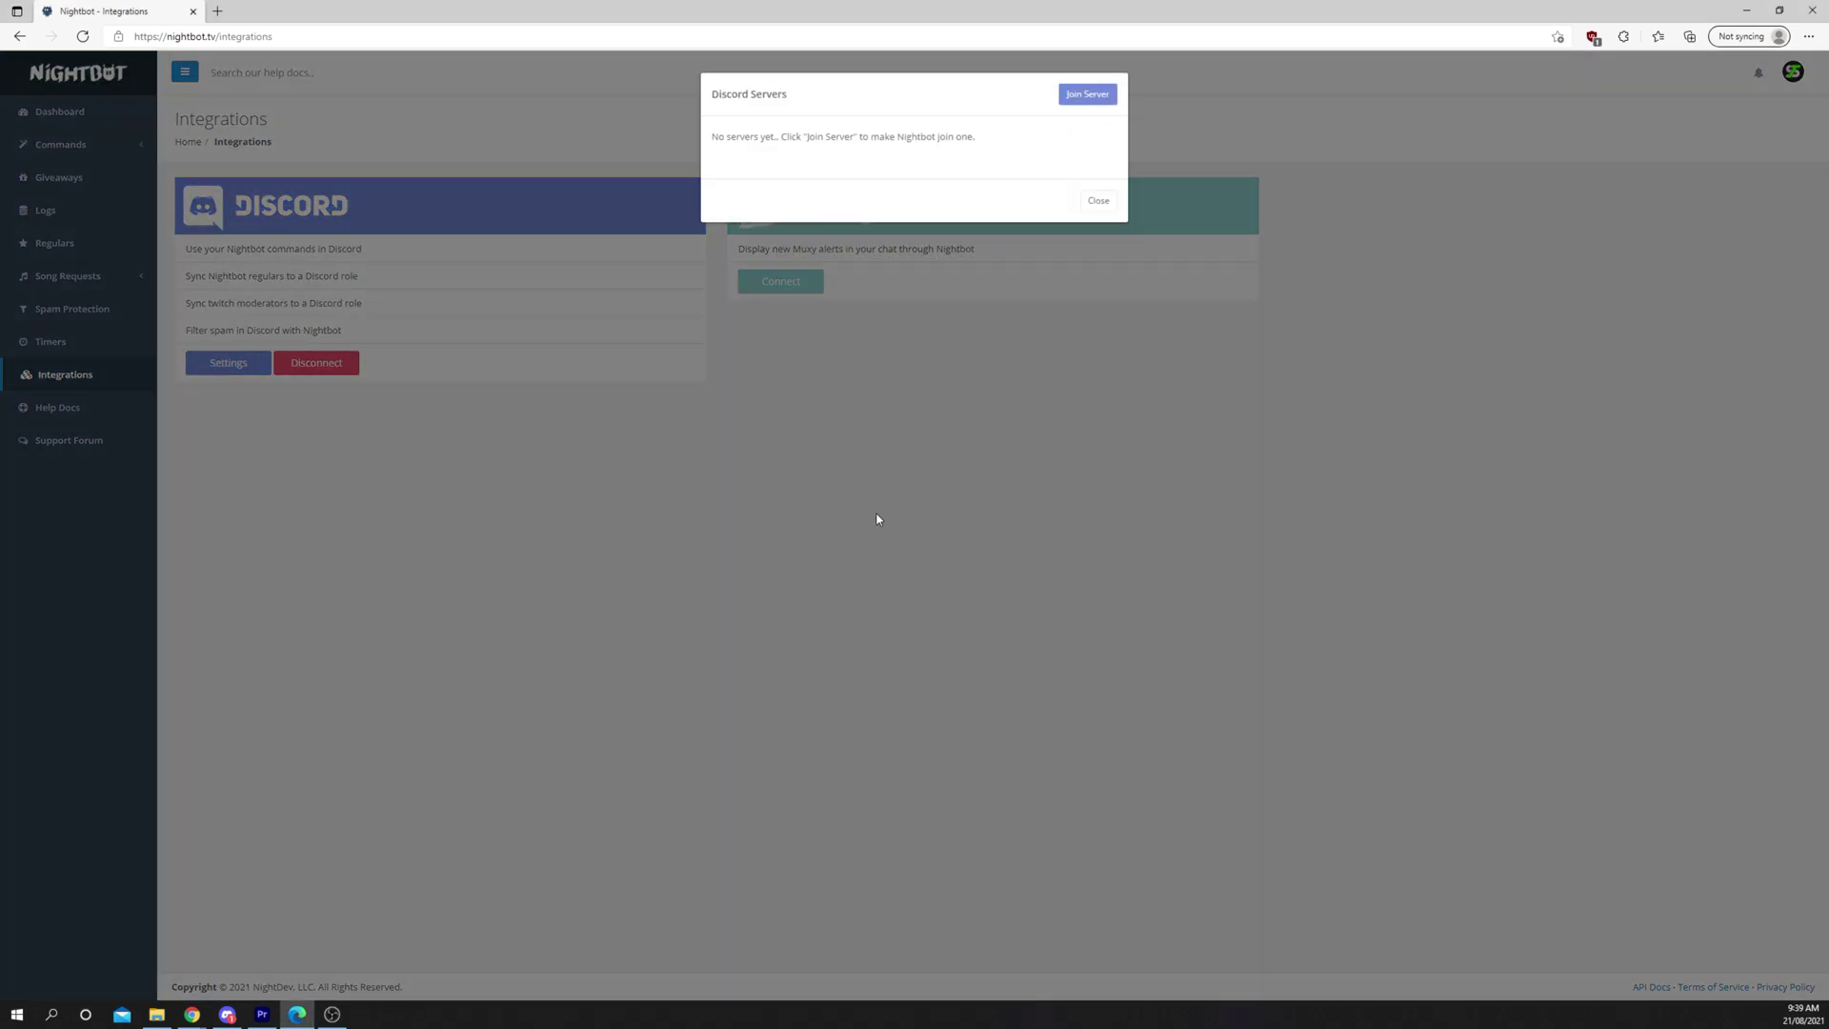
Add Nightbot to the Tutorial server, authorize its permissions and pass the hCaptcha.
{"action": "left_click", "coordinate": [1101, 98]}
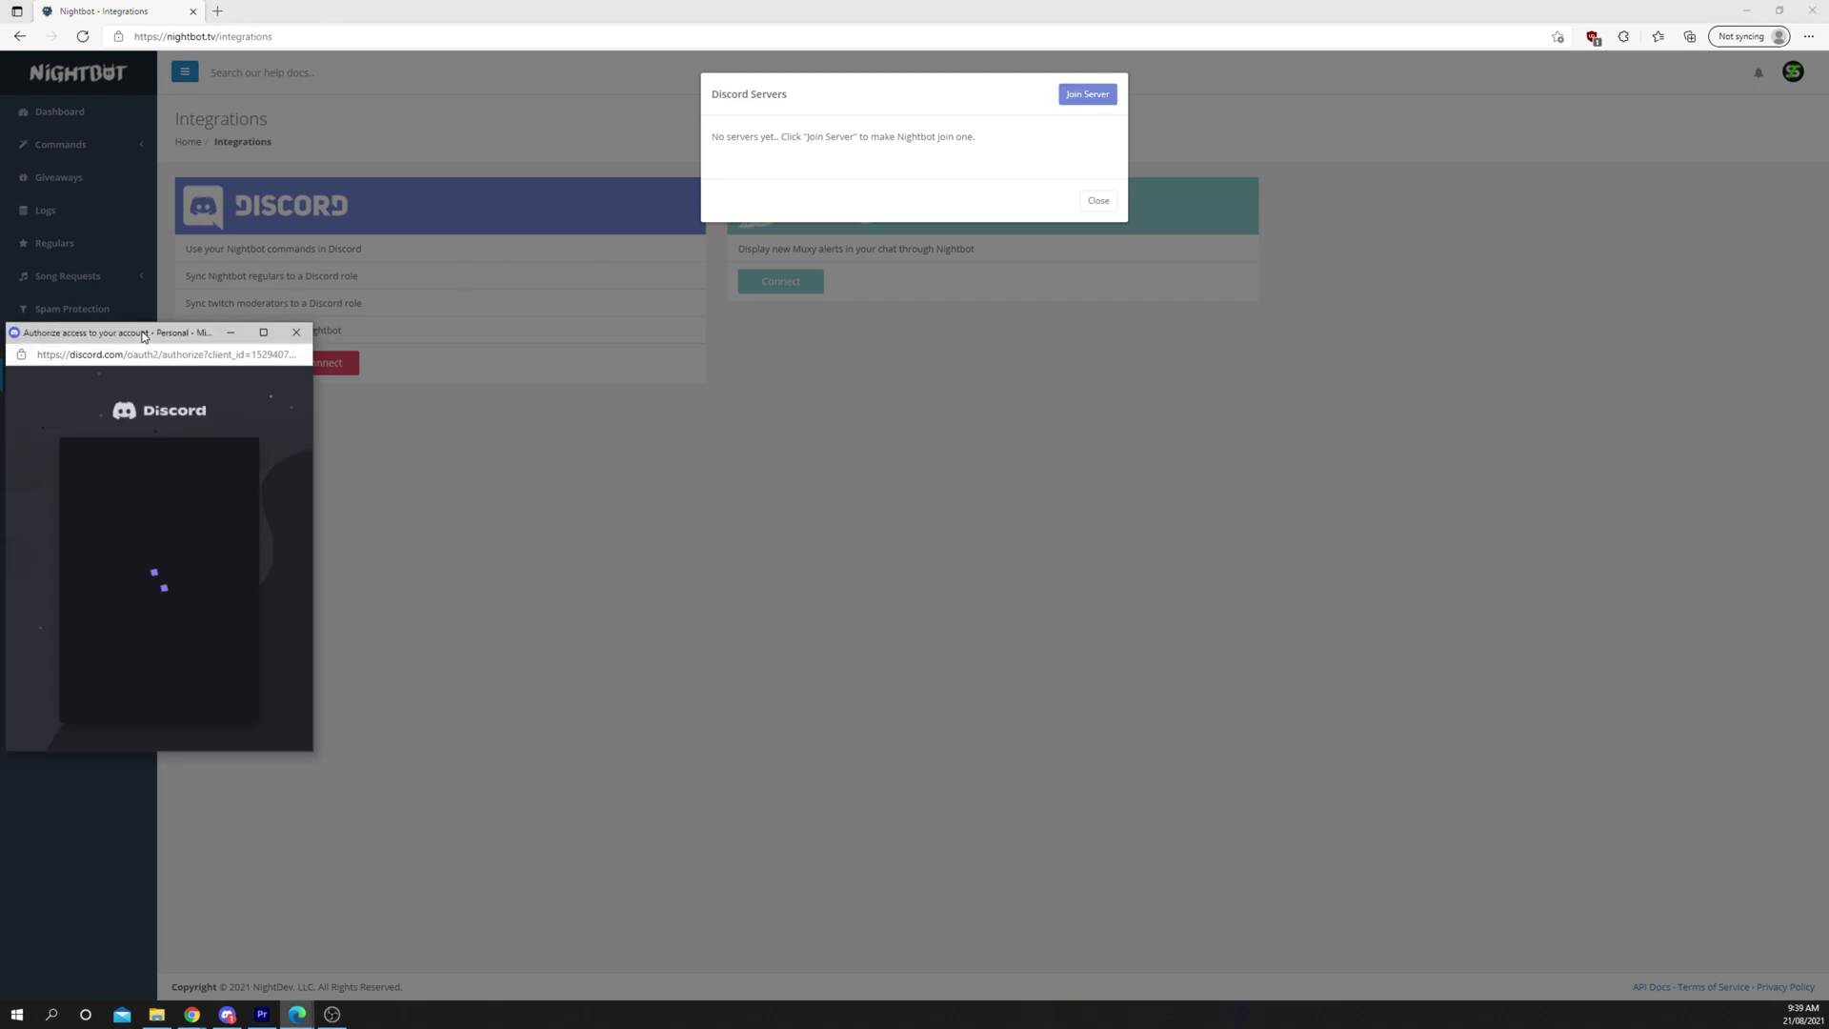
{"action": "left_click_drag", "start_coordinate": [135, 334], "coordinate": [842, 171]}
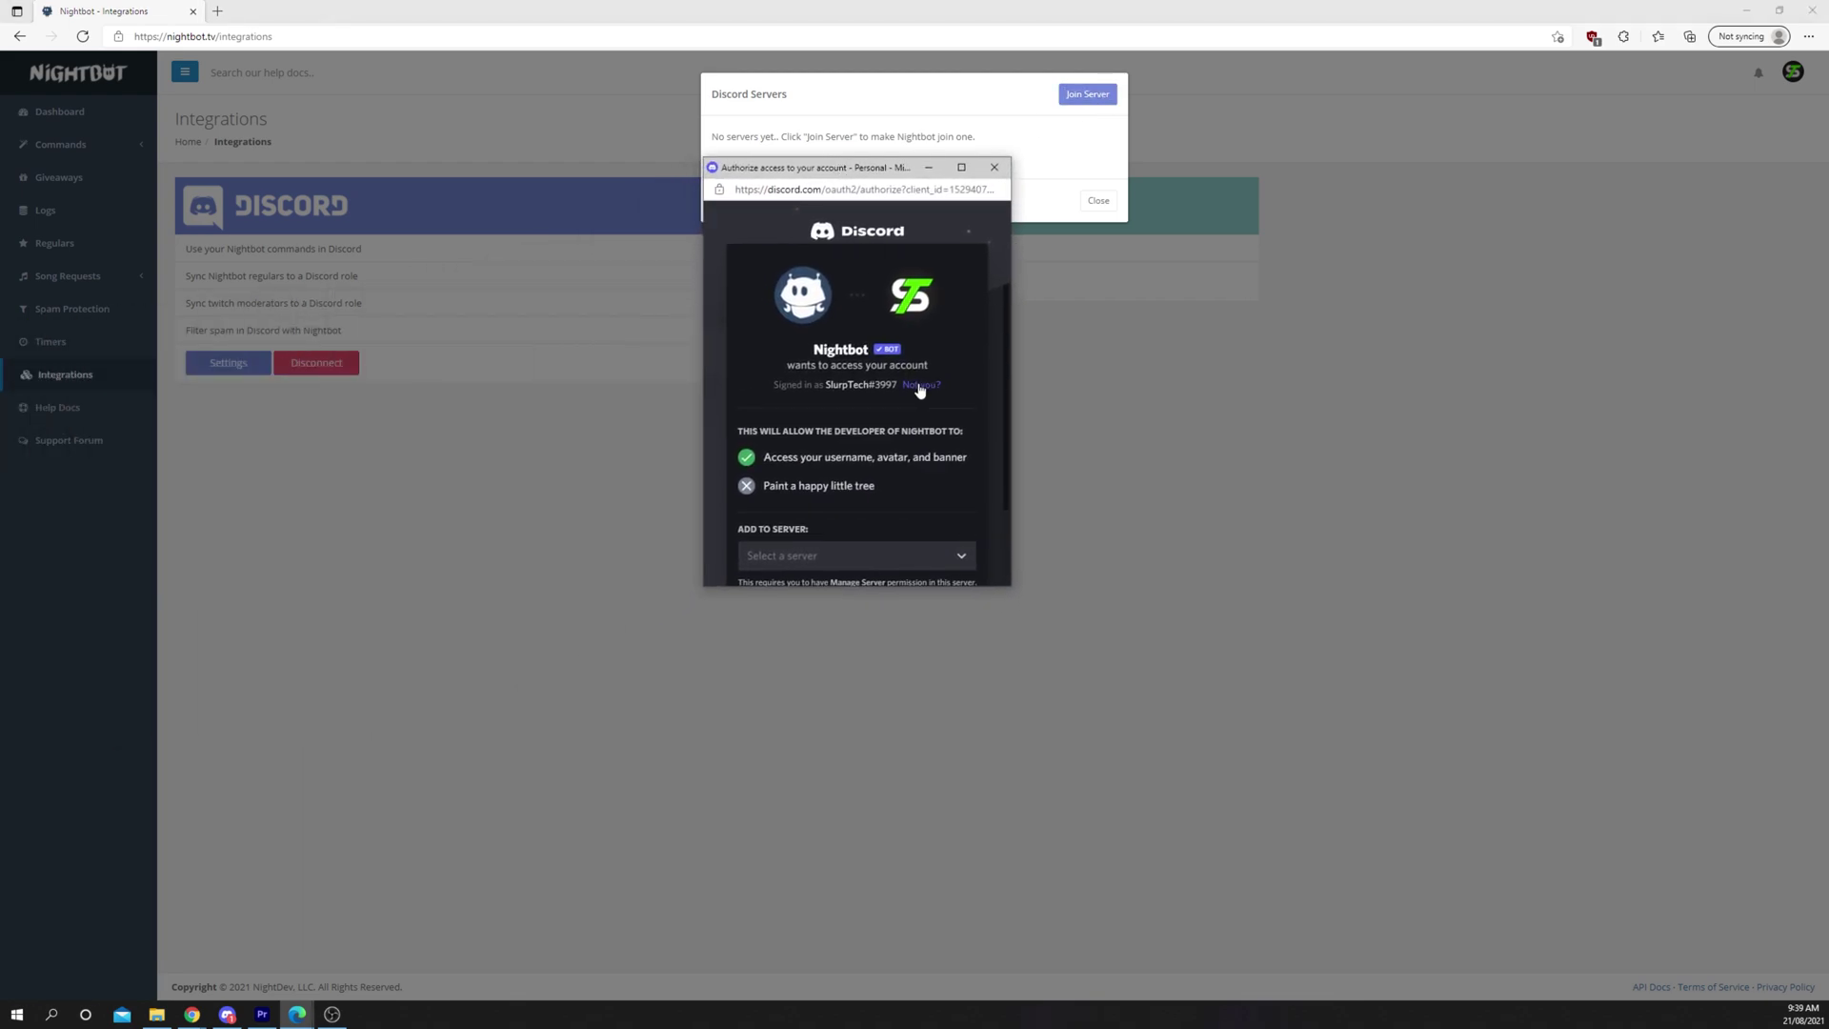
{"action": "scroll", "coordinate": [915, 396], "scroll_direction": "down", "scroll_amount": 2}
{"action": "scroll", "coordinate": [914, 395], "scroll_direction": "down", "scroll_amount": 1}
{"action": "left_click", "coordinate": [894, 463]}
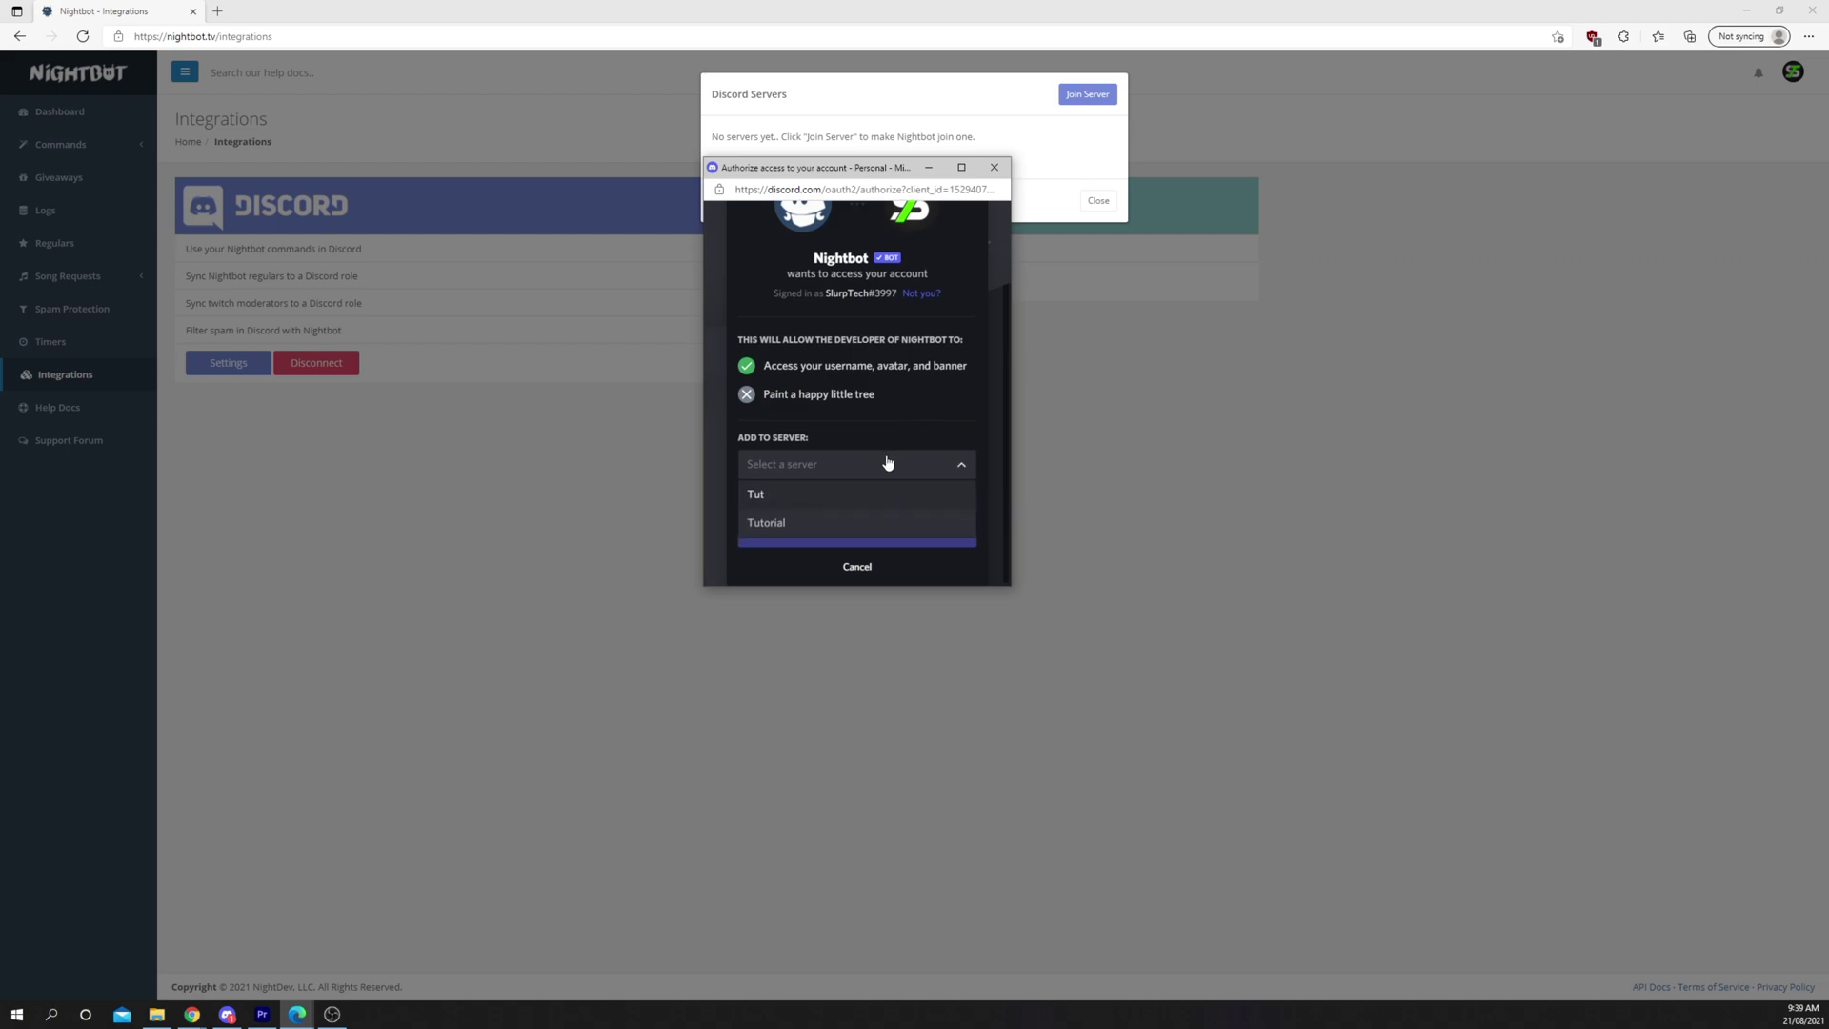
{"action": "left_click", "coordinate": [790, 527]}
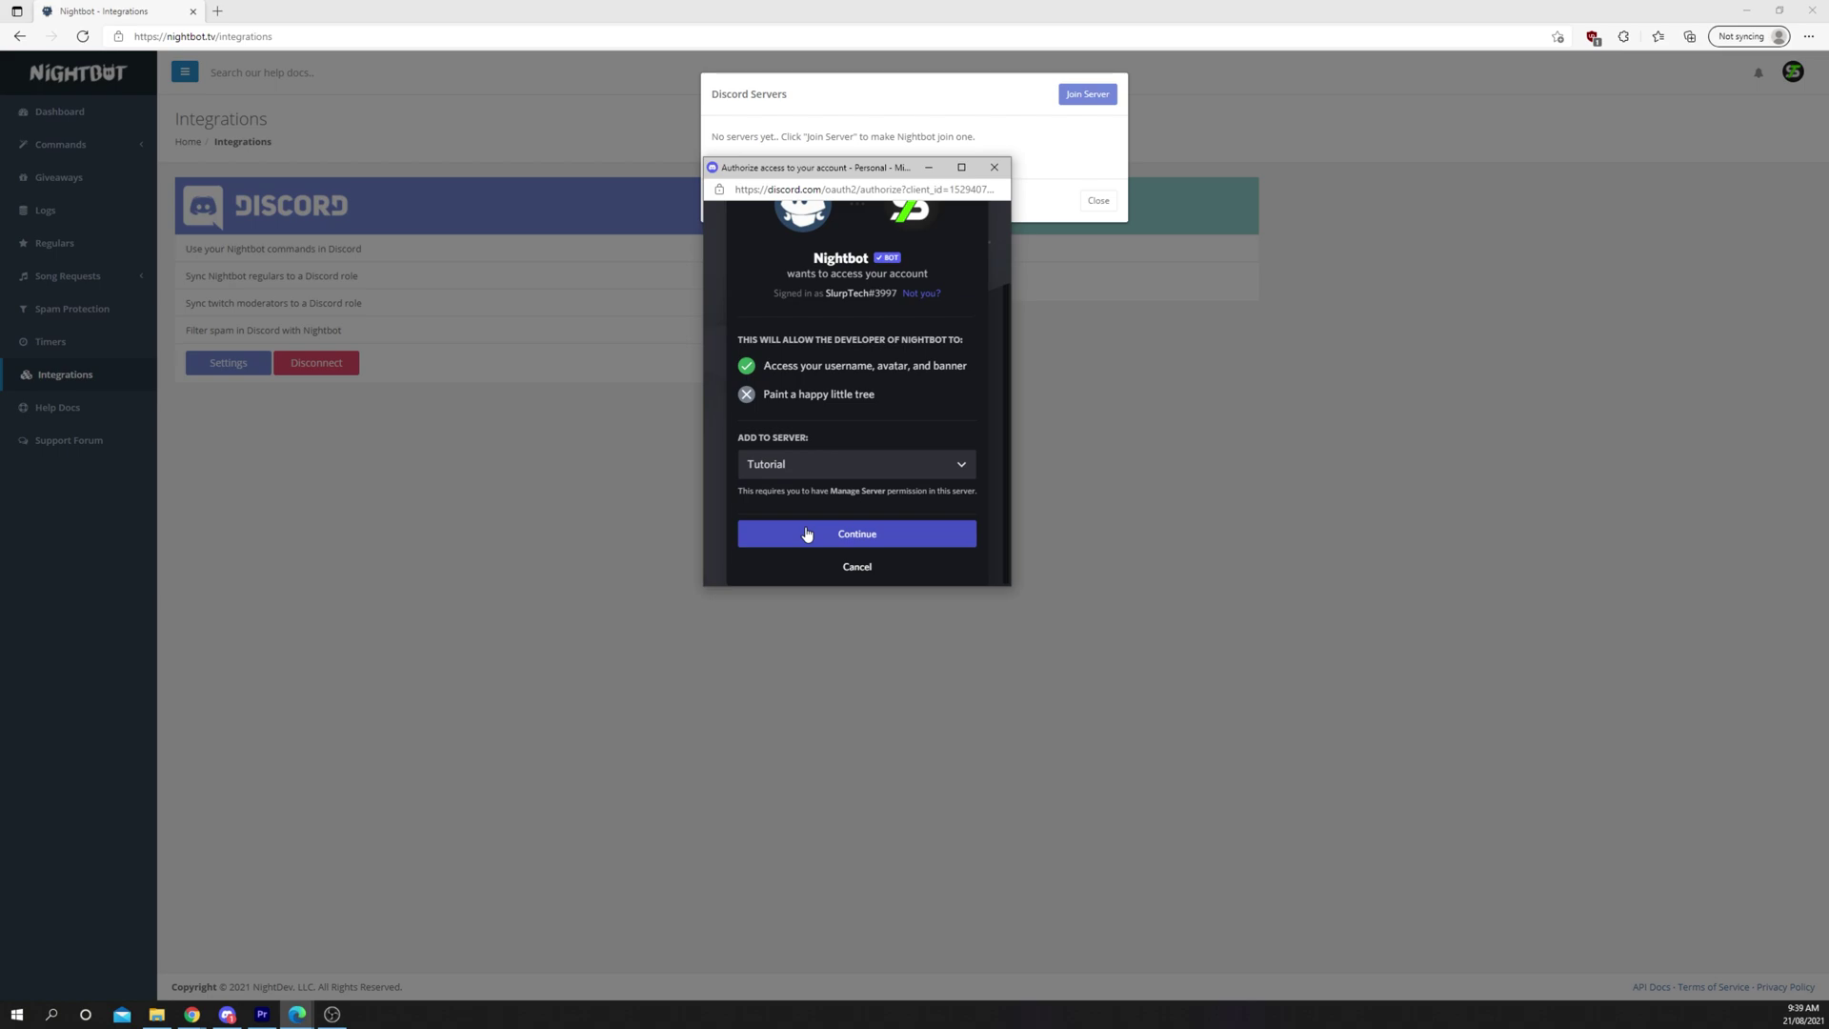
{"action": "left_click", "coordinate": [806, 535]}
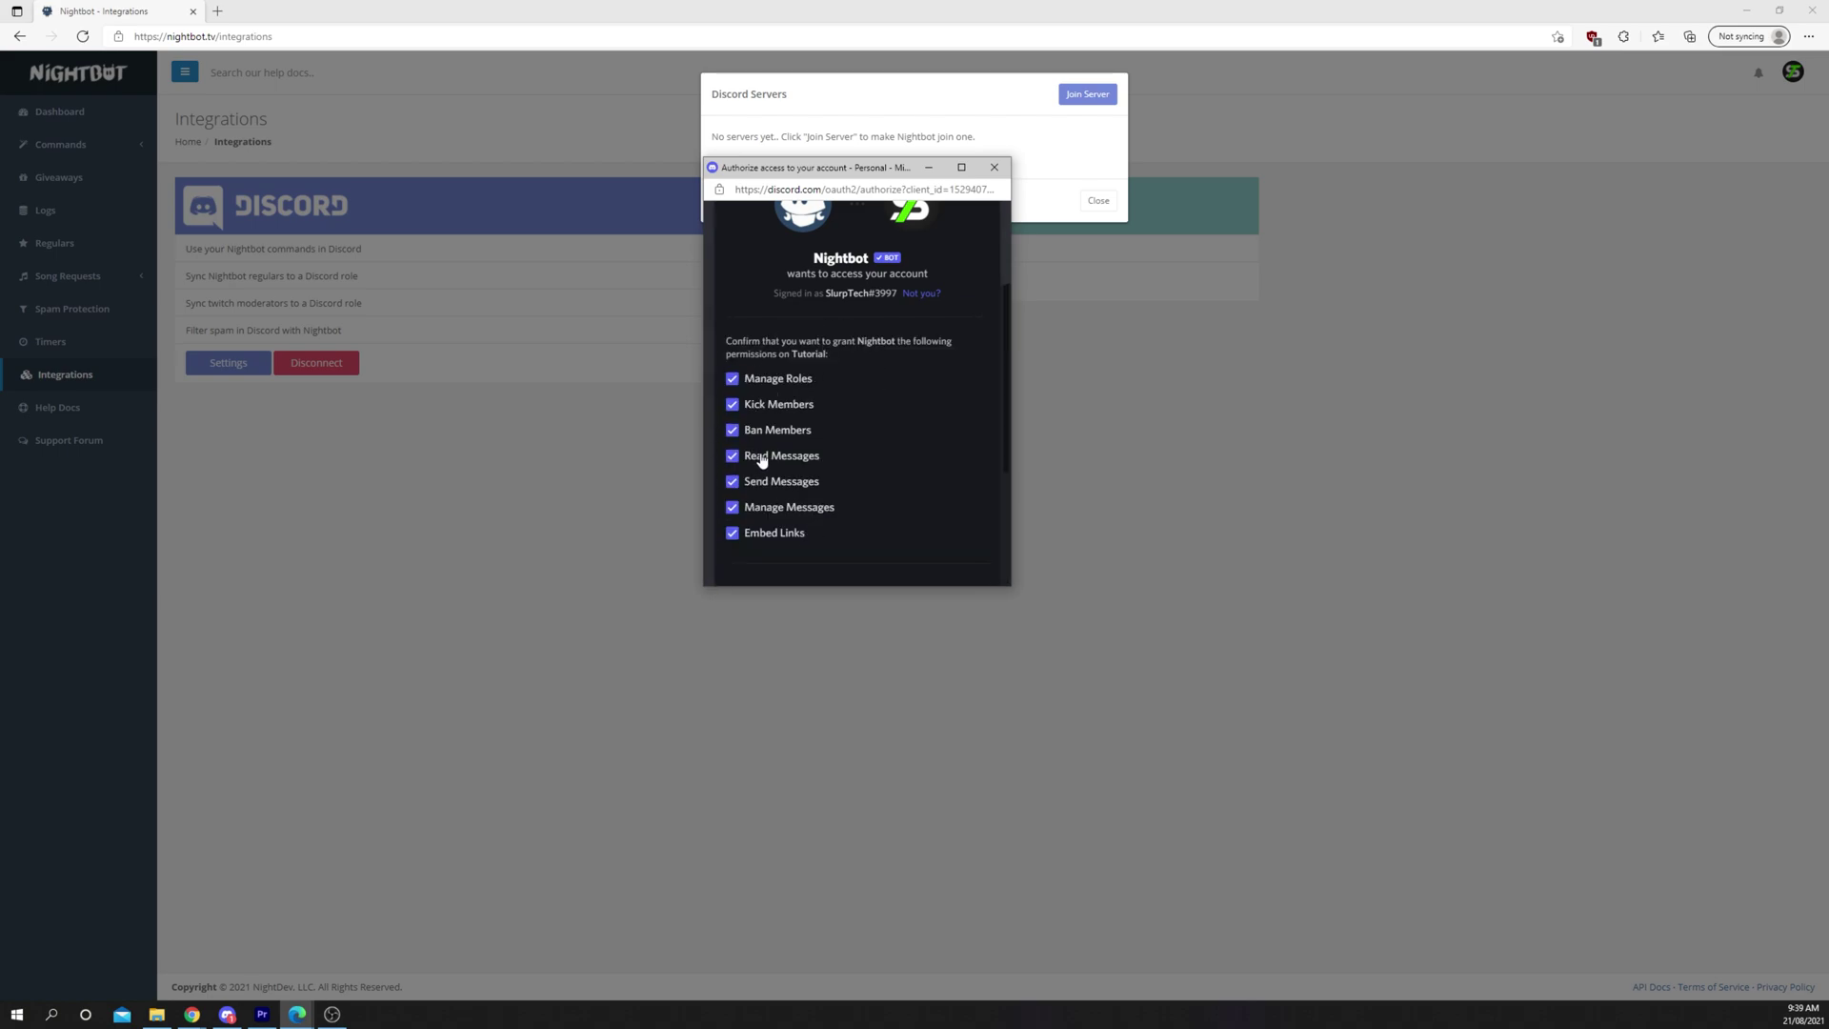
{"action": "scroll", "coordinate": [844, 425], "scroll_direction": "down", "scroll_amount": 2}
{"action": "scroll", "coordinate": [854, 419], "scroll_direction": "down", "scroll_amount": 2}
{"action": "scroll", "coordinate": [854, 418], "scroll_direction": "down", "scroll_amount": 1}
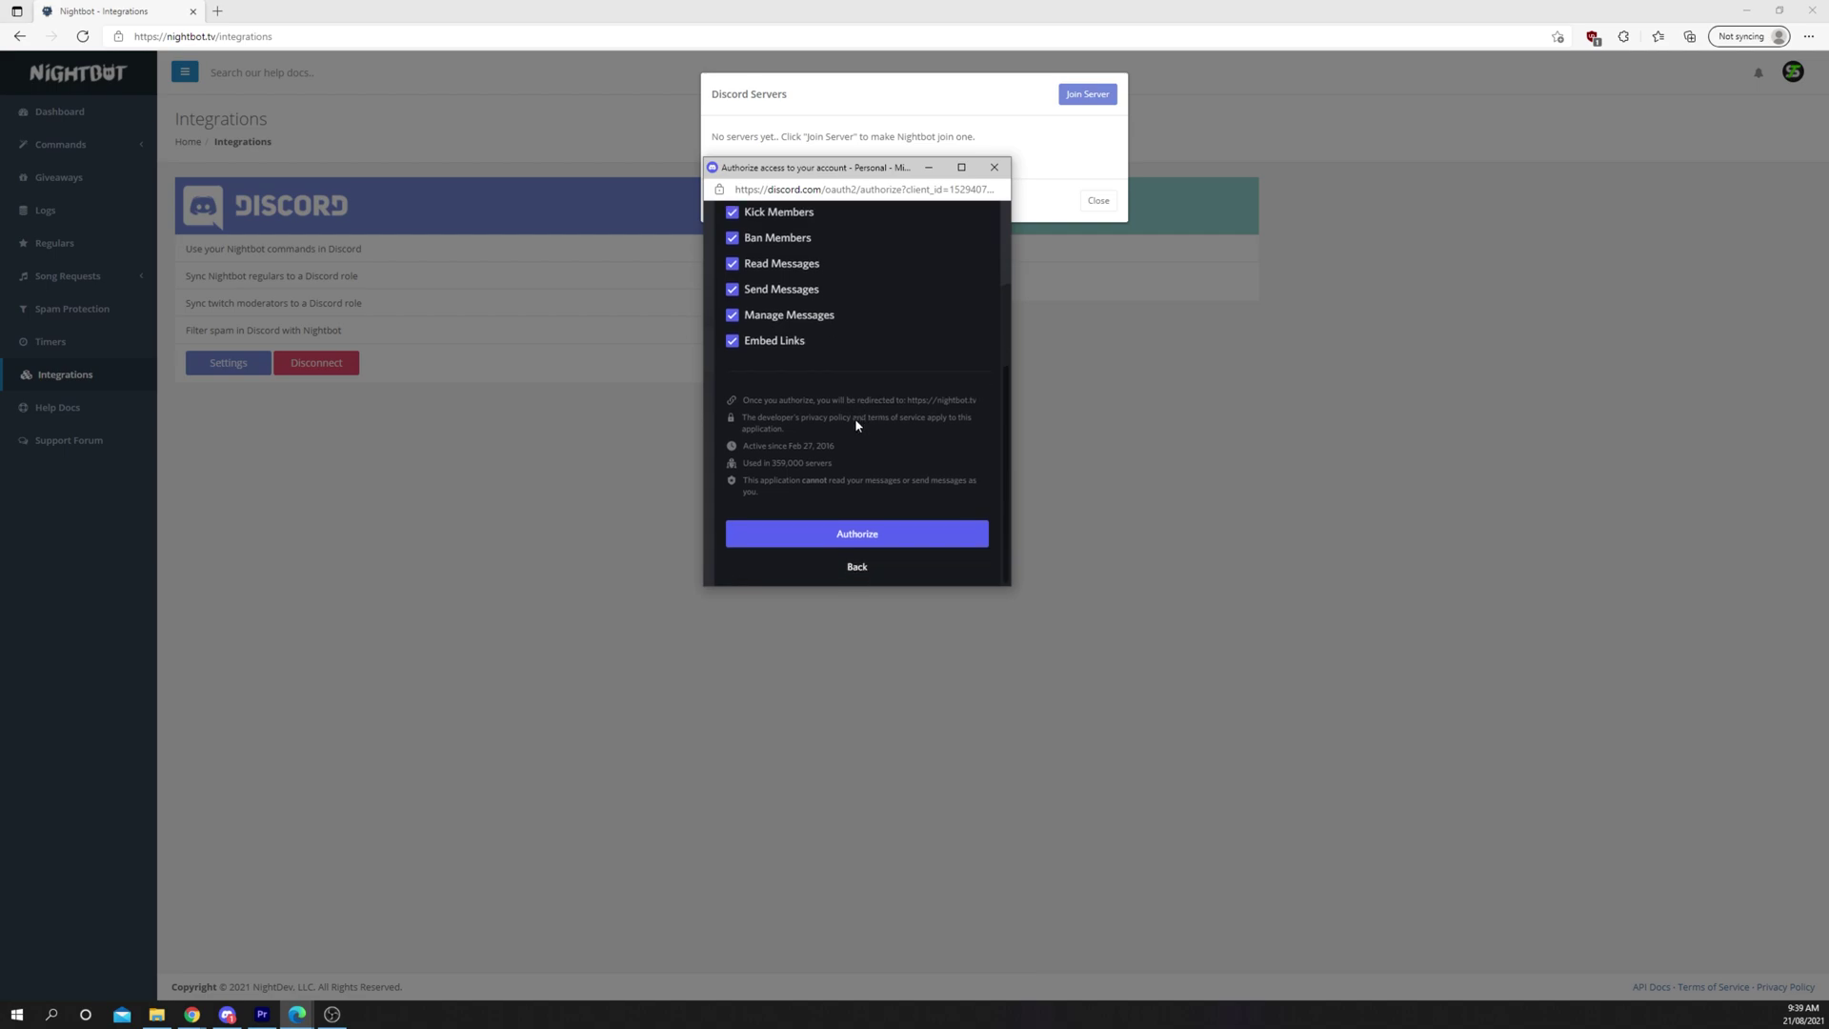
{"action": "left_click", "coordinate": [879, 541]}
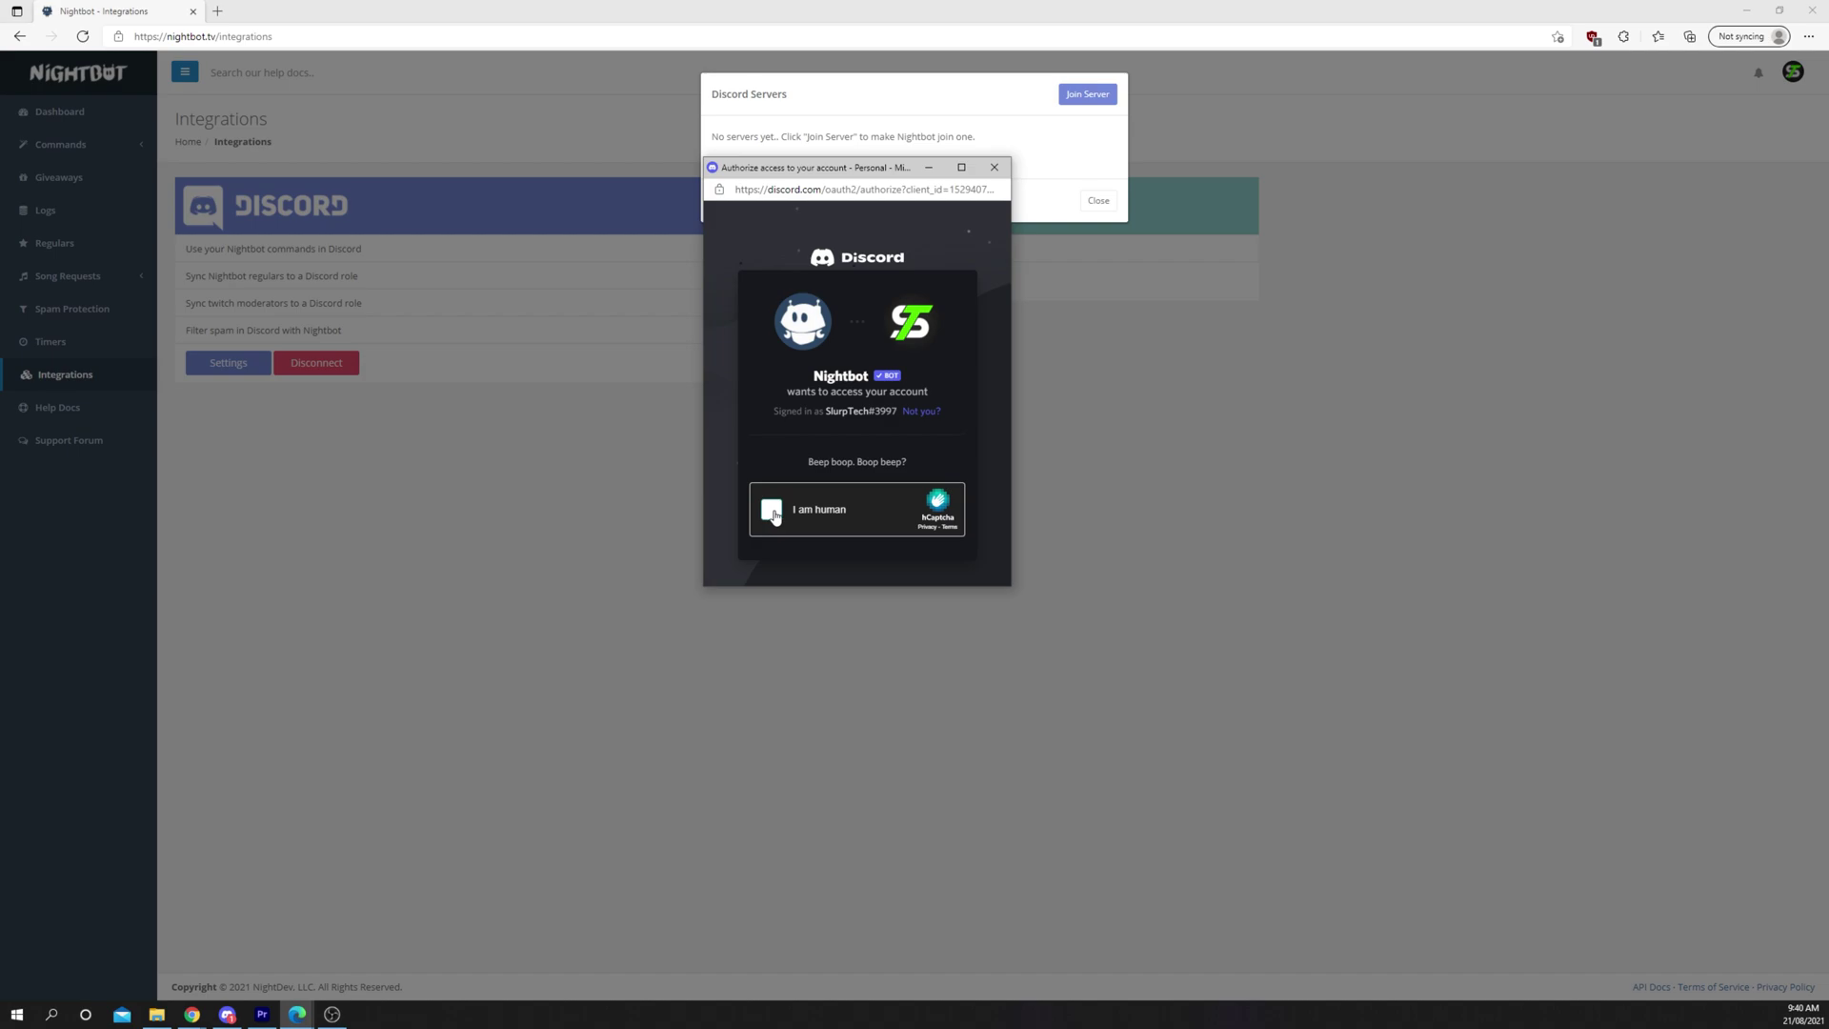
{"action": "left_click", "coordinate": [773, 508]}
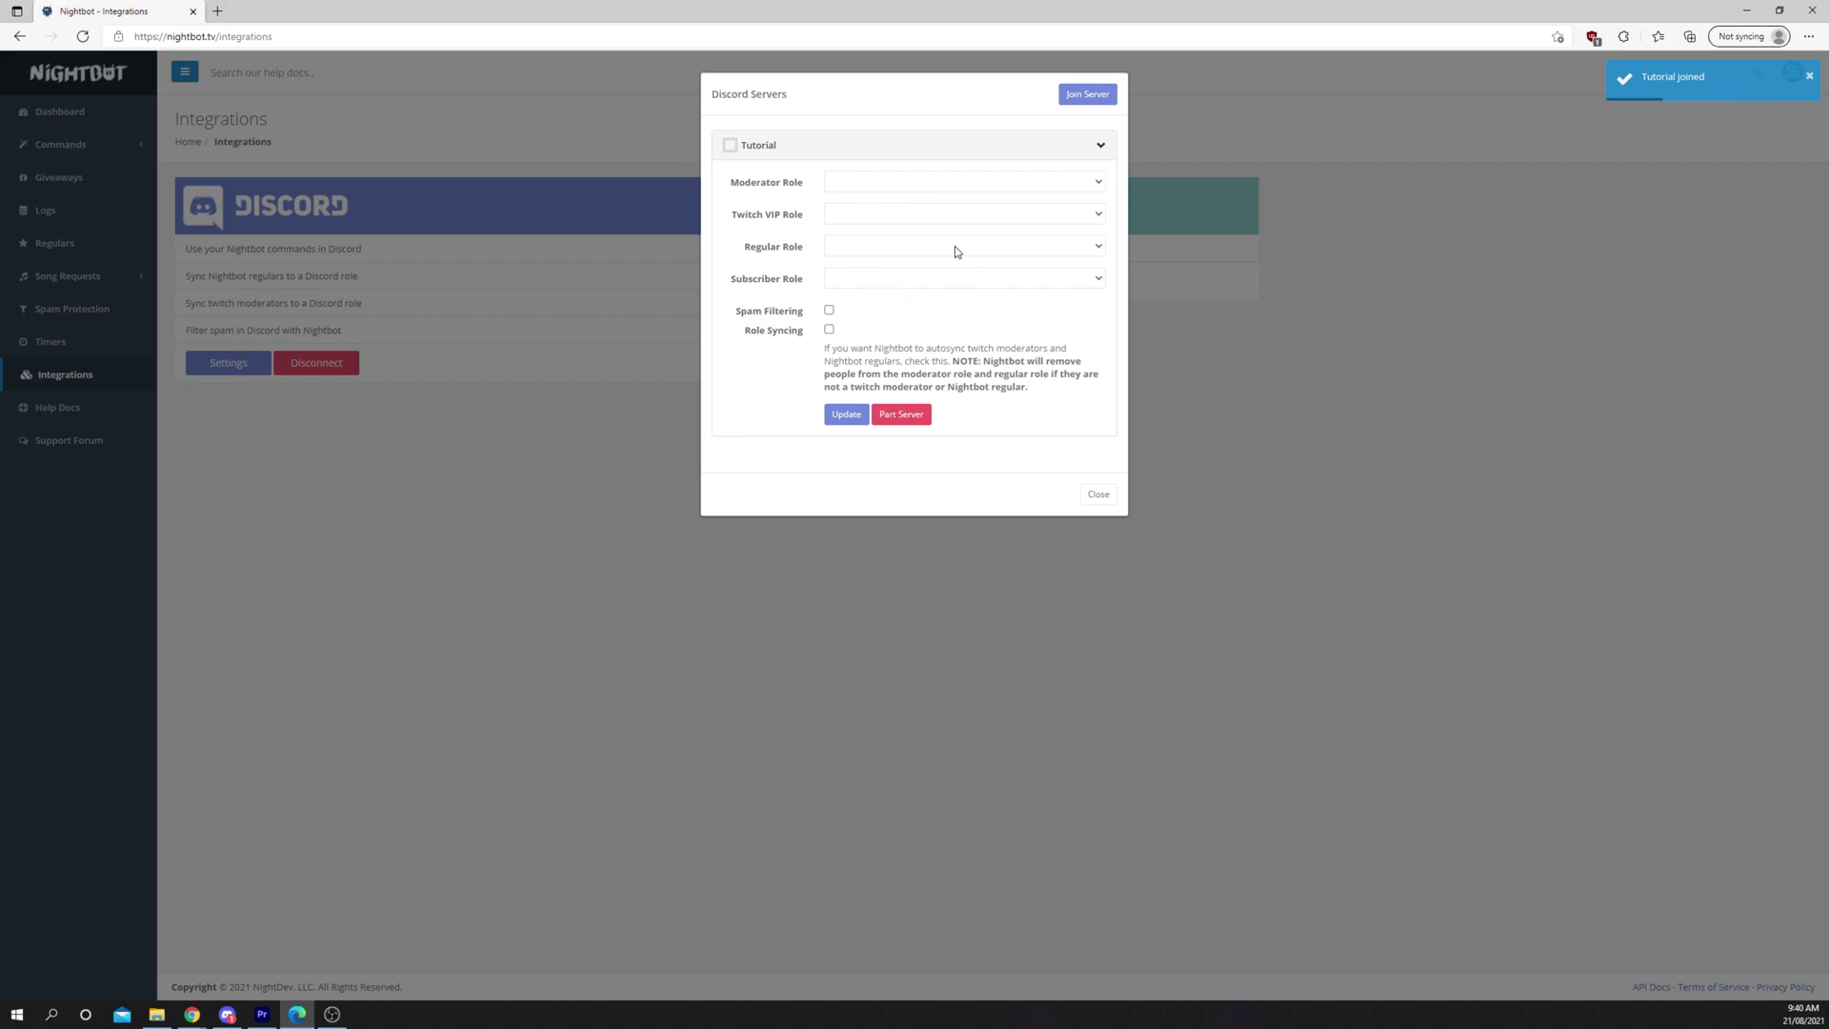
Preview the Moderator and VIP role lists, then save Tutorial with Role Syncing off.
{"action": "left_click", "coordinate": [829, 329]}
{"action": "left_click", "coordinate": [1095, 183]}
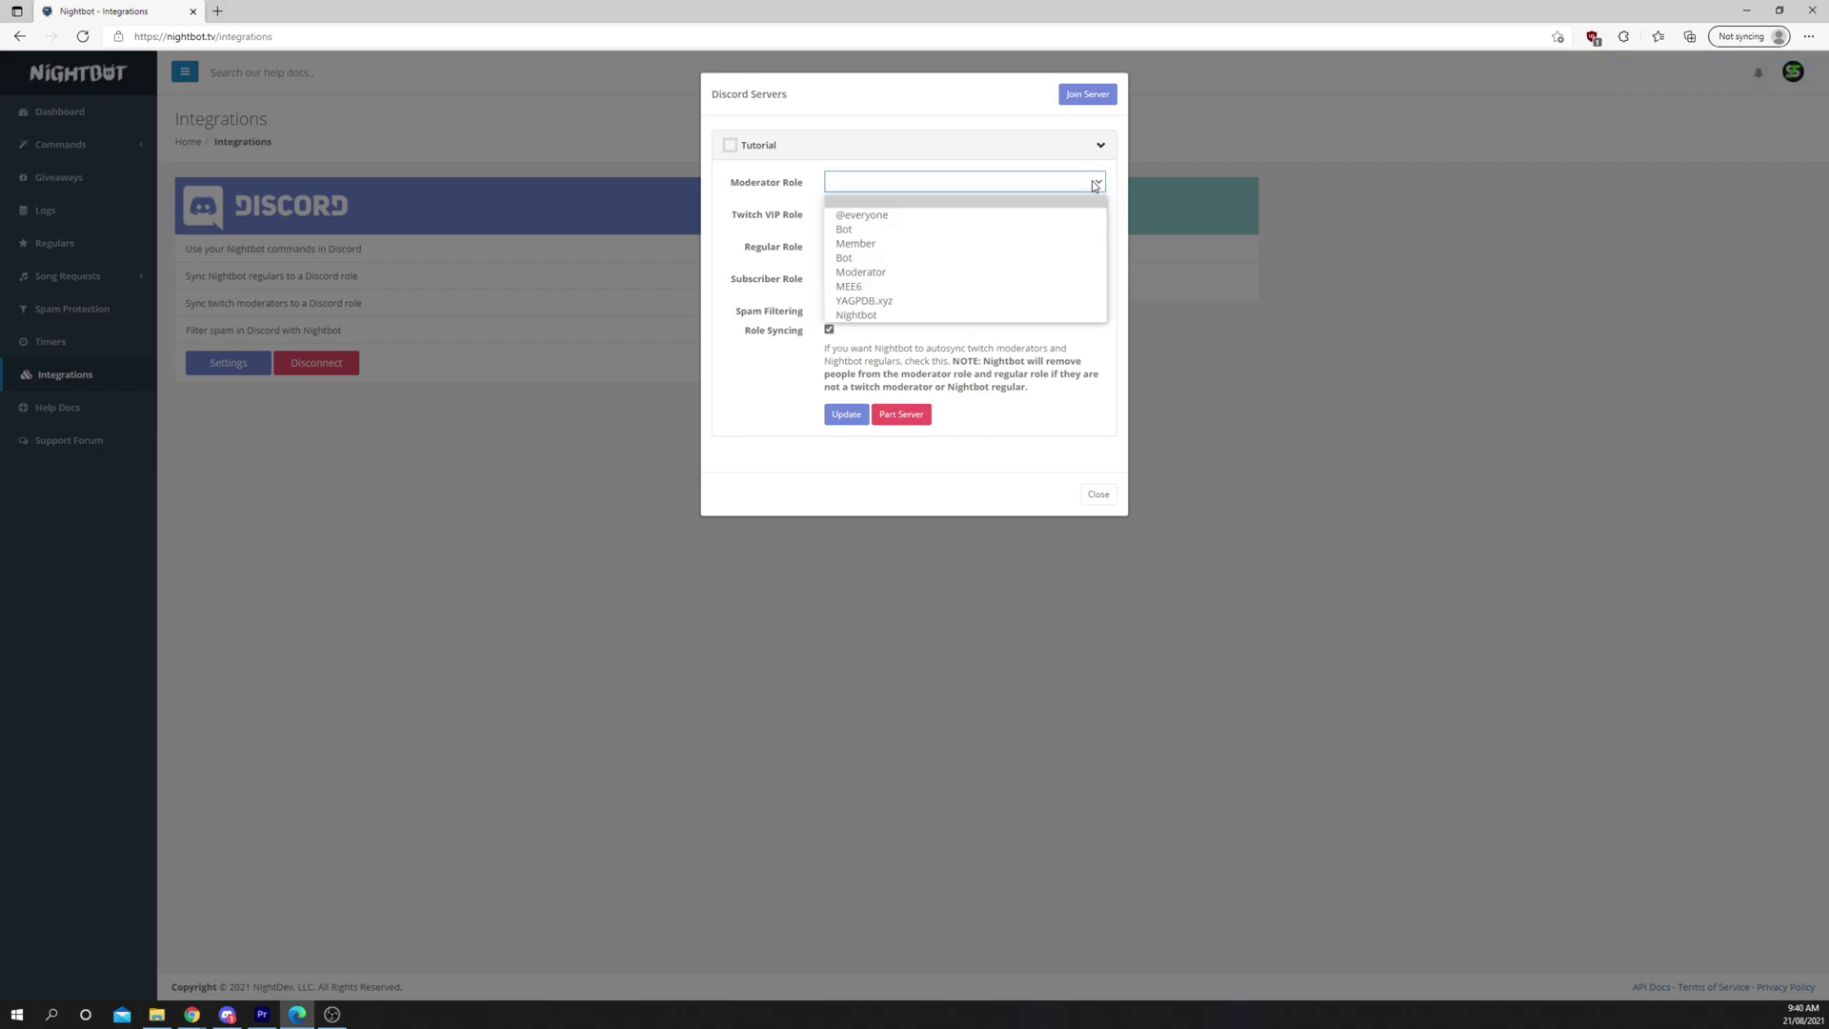
{"action": "left_click", "coordinate": [1095, 186]}
{"action": "left_click", "coordinate": [1082, 214]}
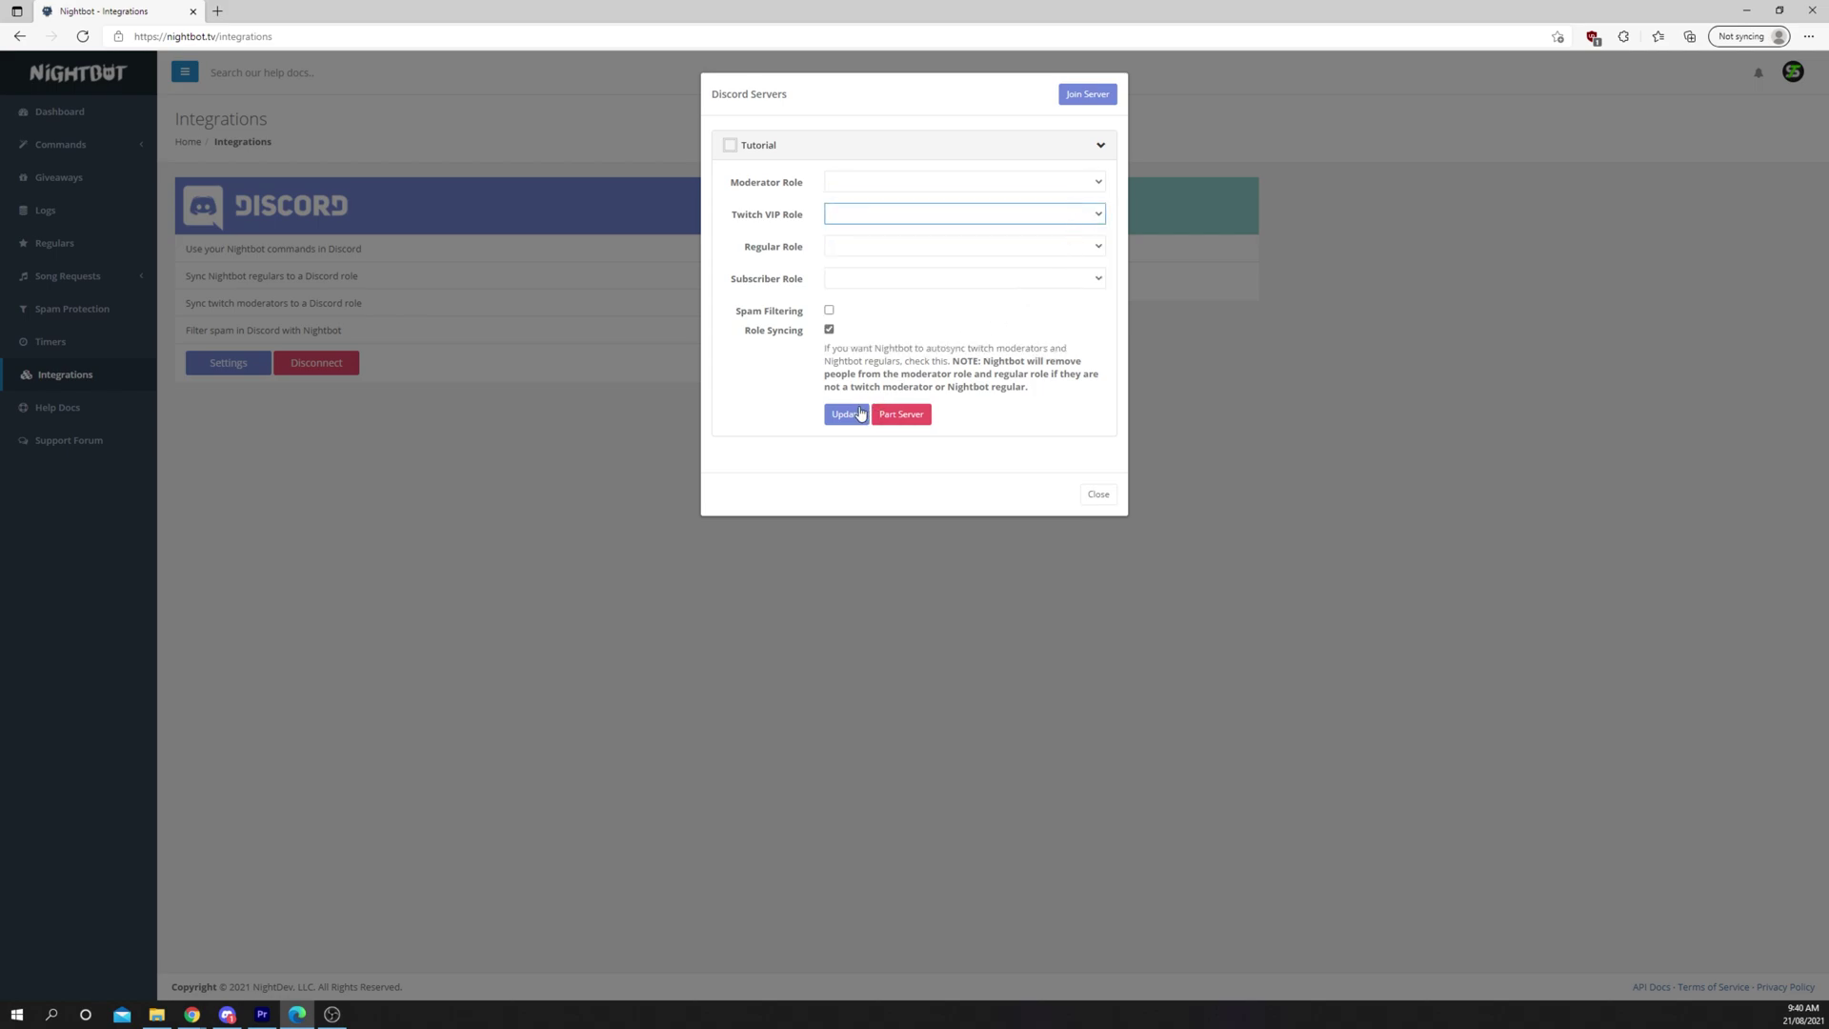
{"action": "left_click", "coordinate": [830, 330]}
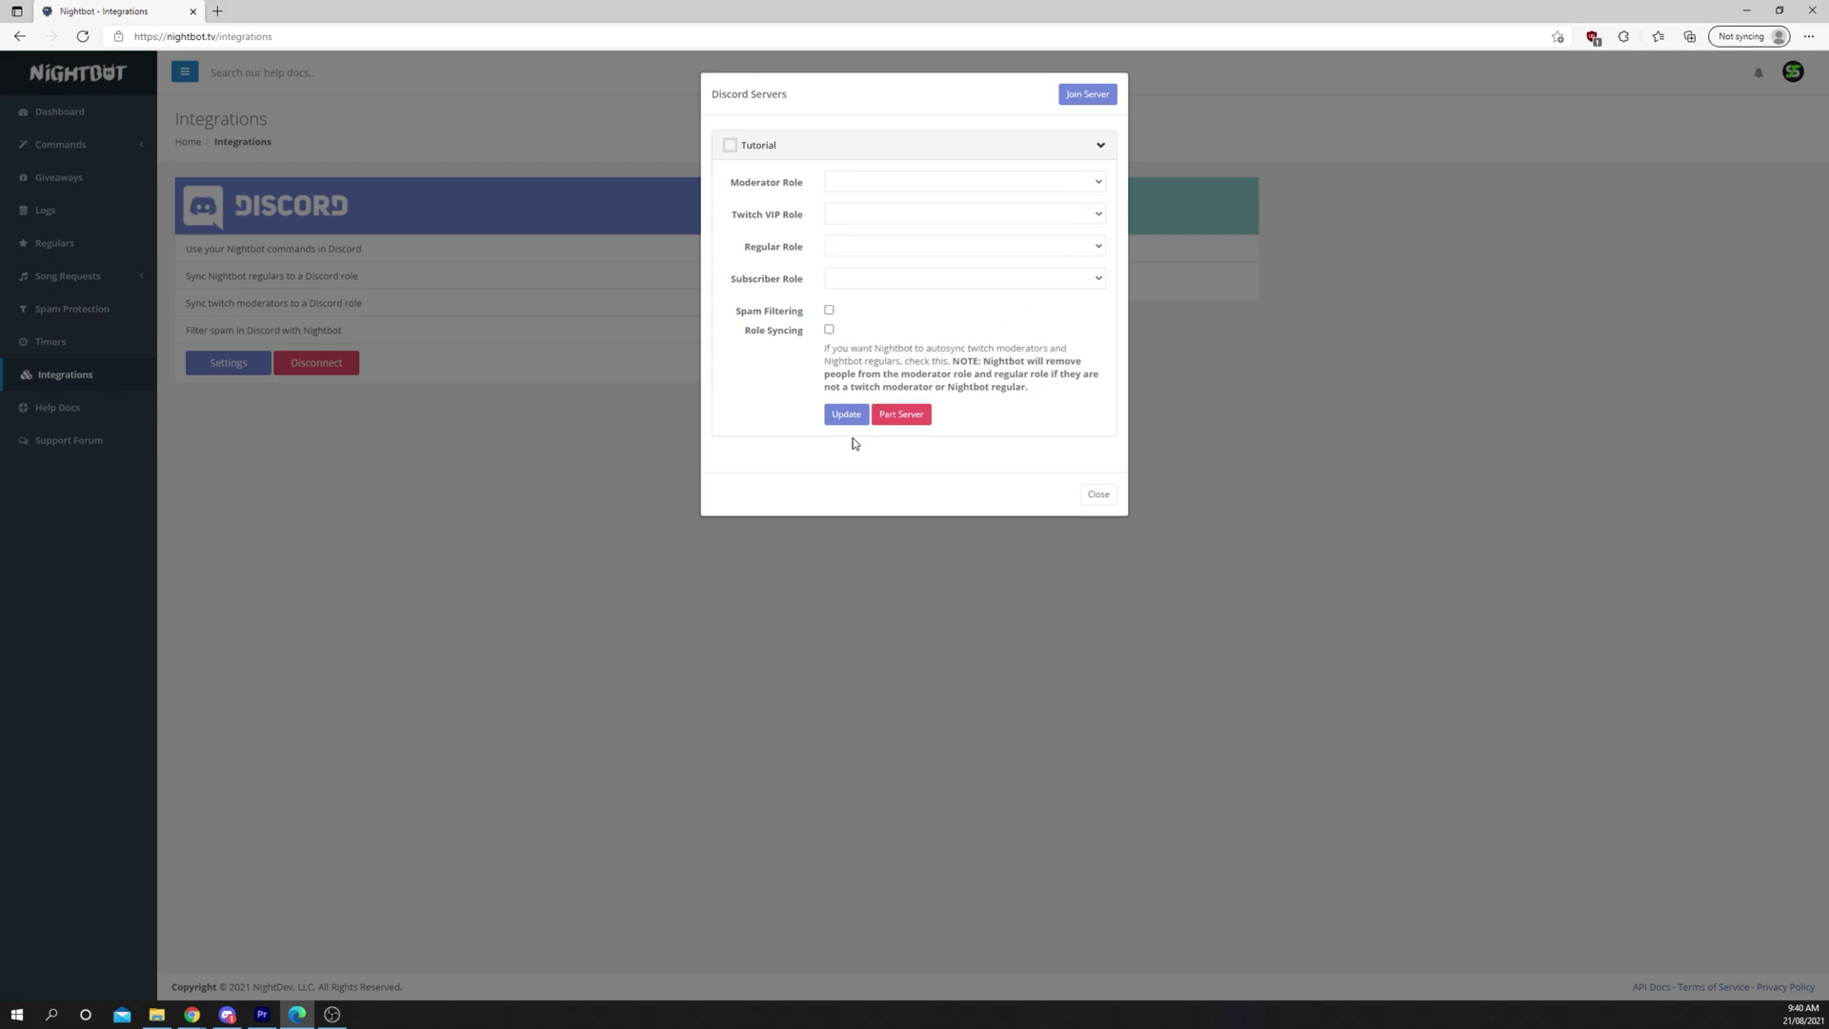
{"action": "left_click", "coordinate": [846, 417]}
{"action": "left_click", "coordinate": [1097, 494]}
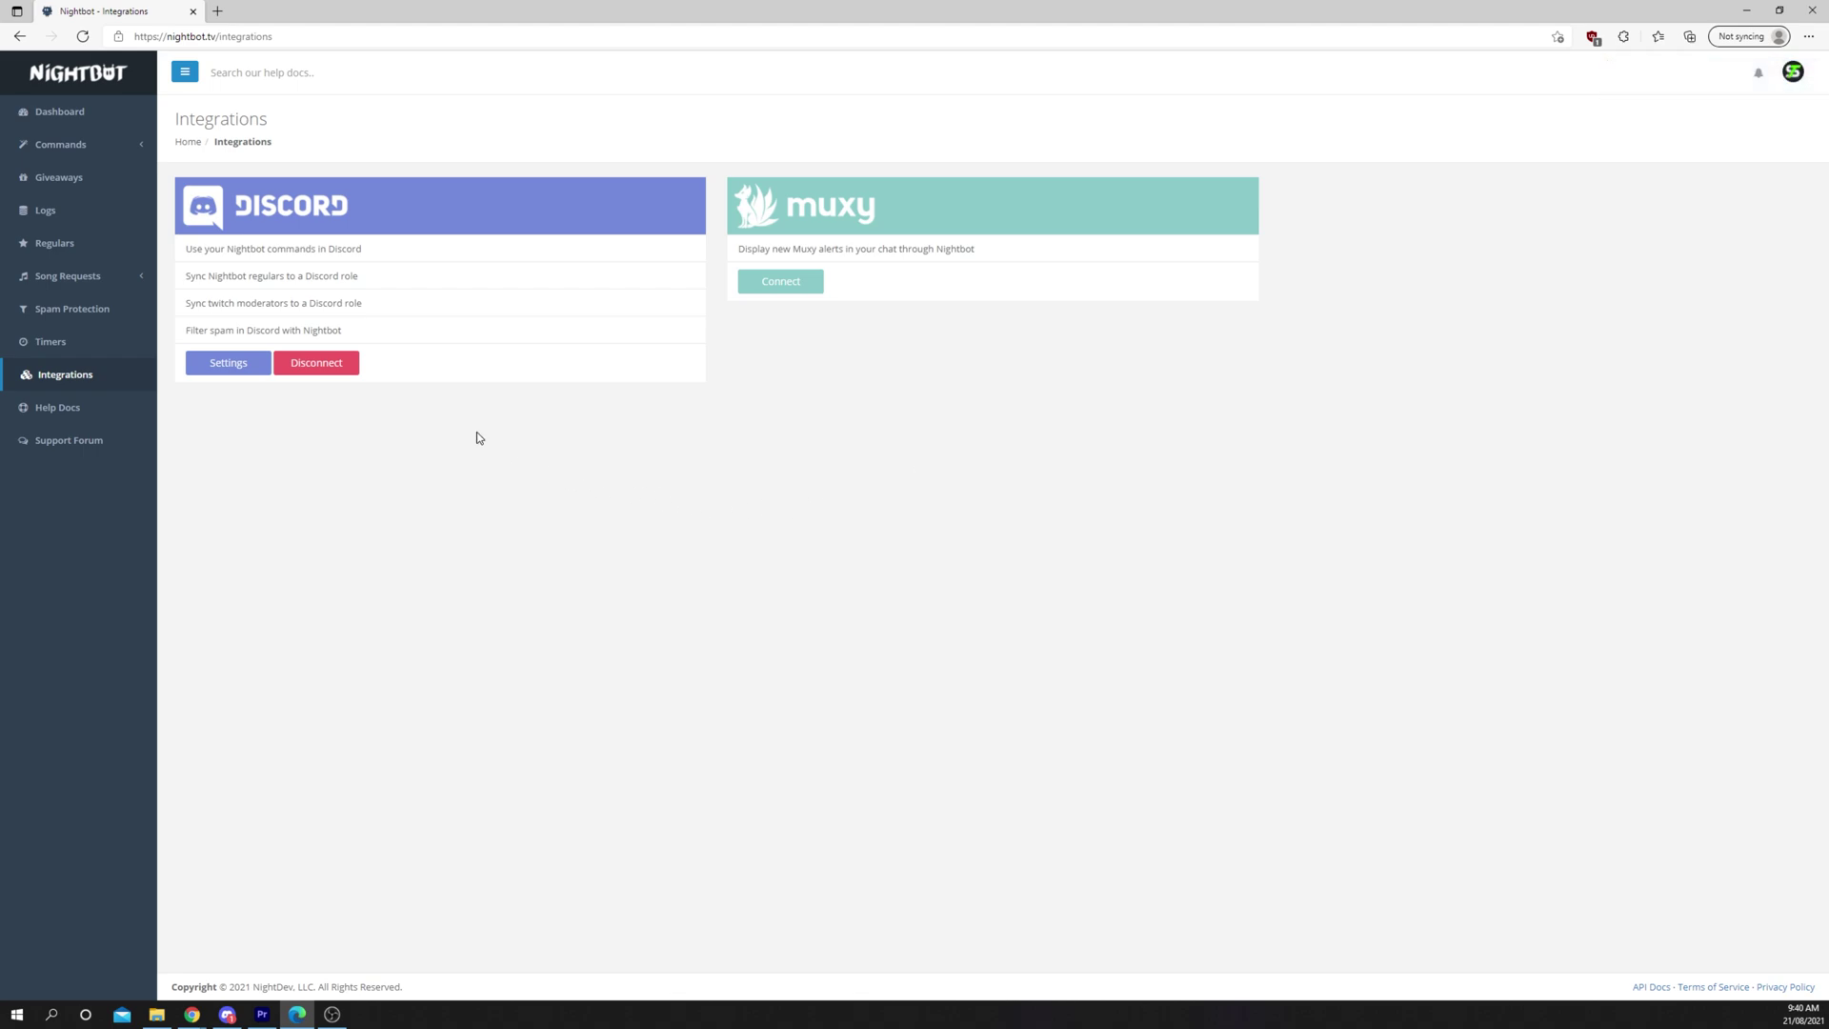
{"action": "left_click", "coordinate": [347, 375]}
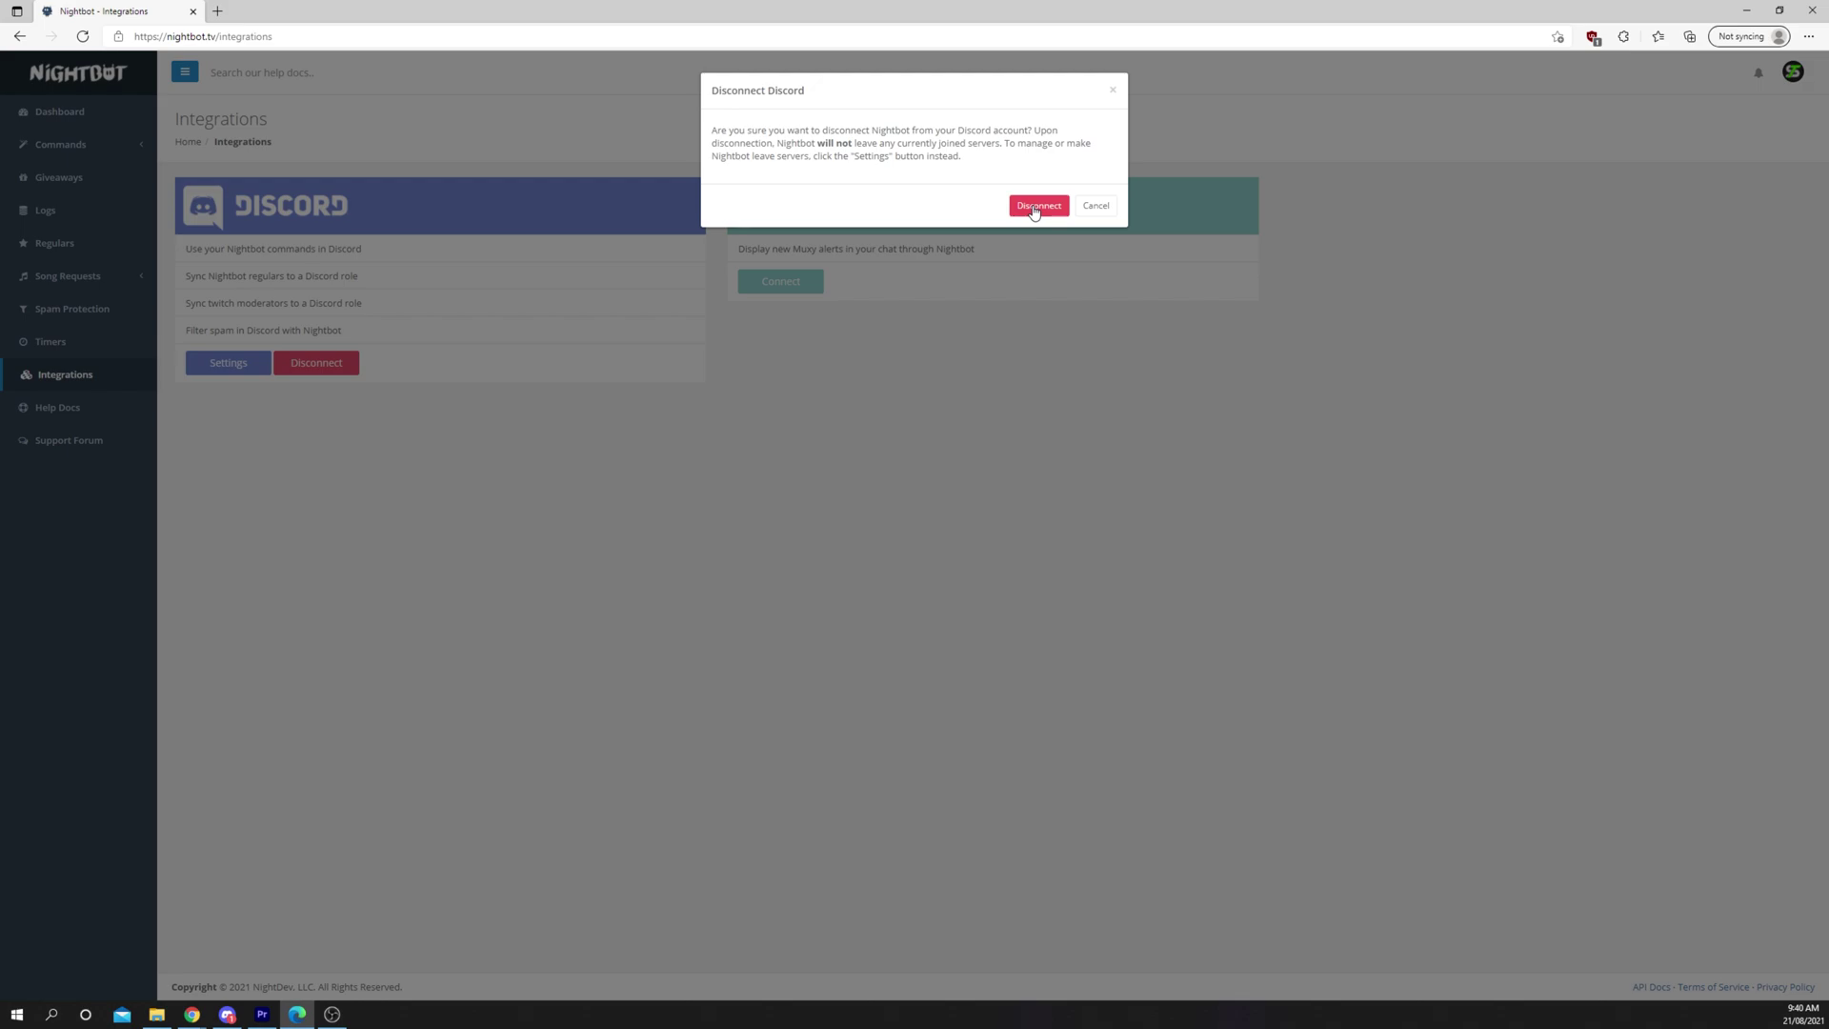
{"action": "left_click", "coordinate": [1095, 204]}
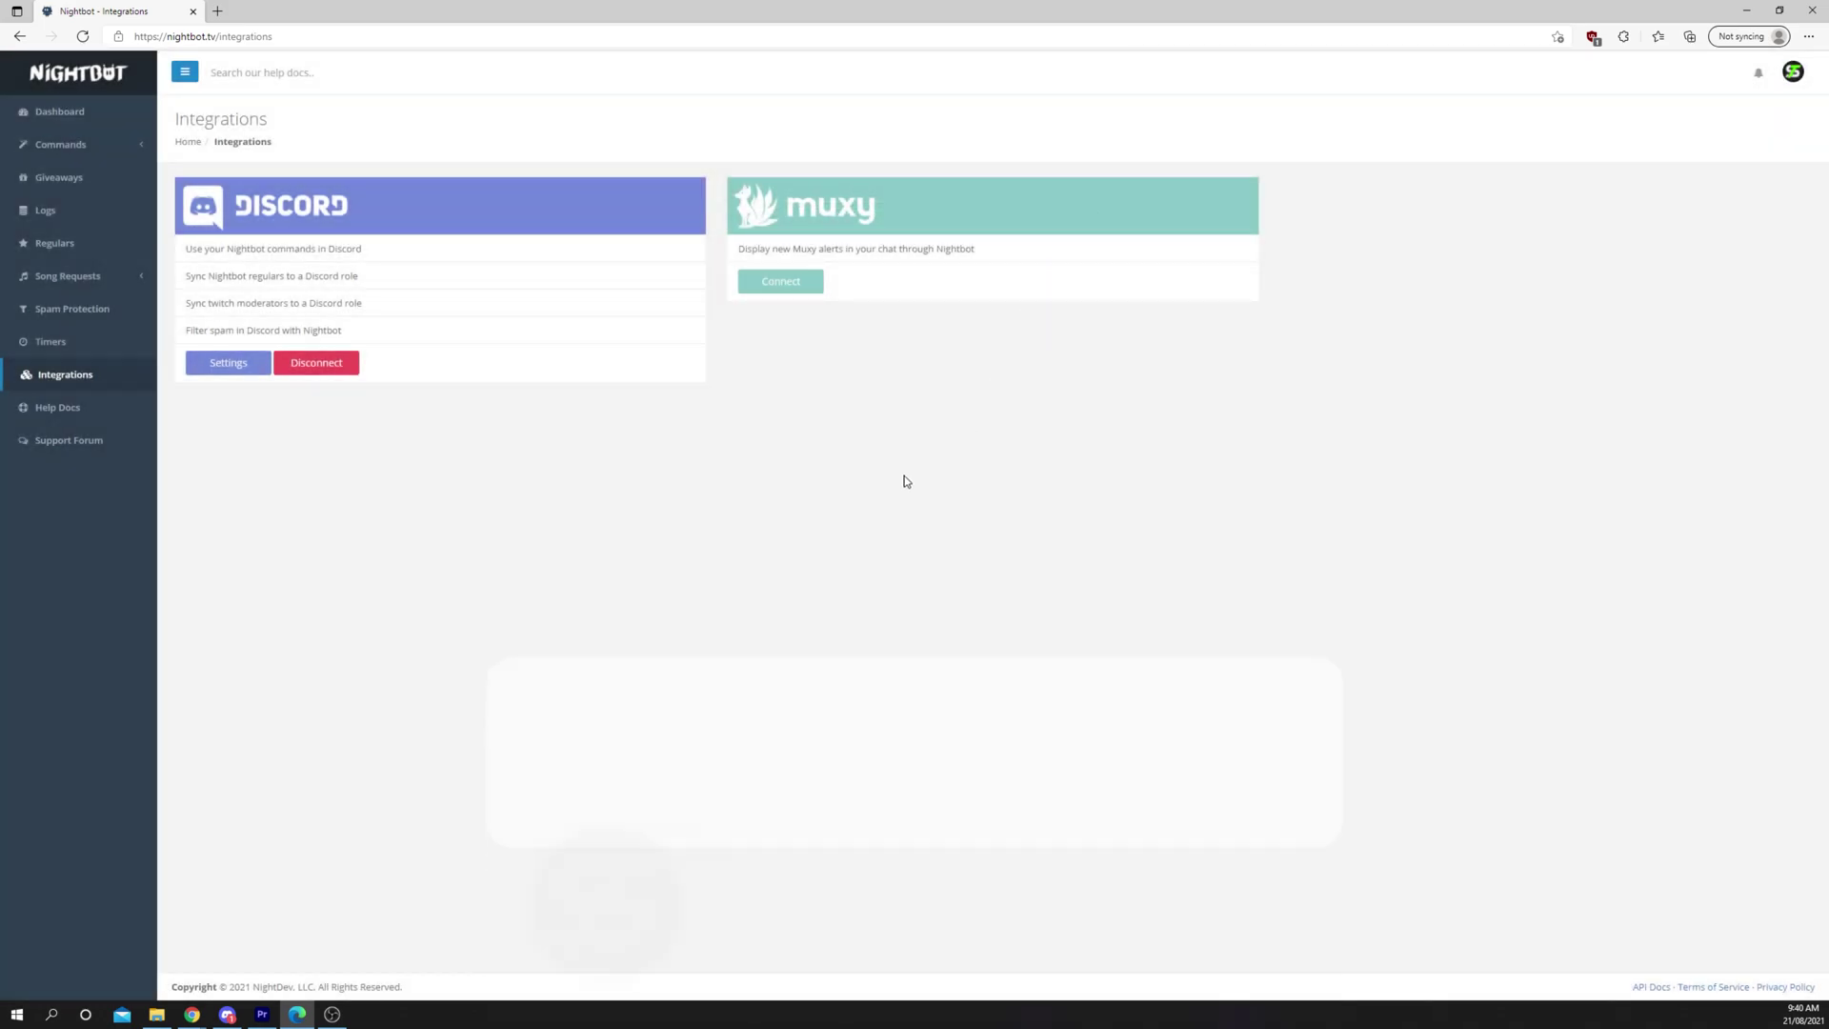